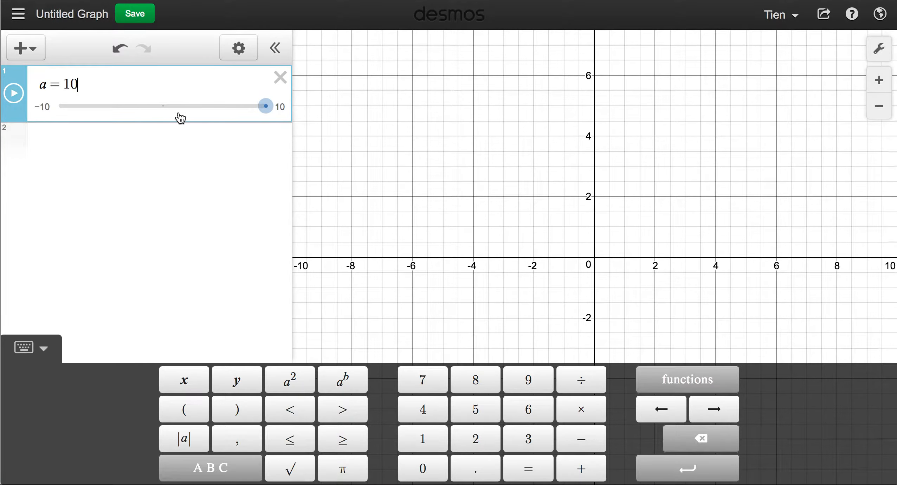
Start a new blank expression line below the slider a = 10.
{"action": "left_click", "coordinate": [113, 141]}
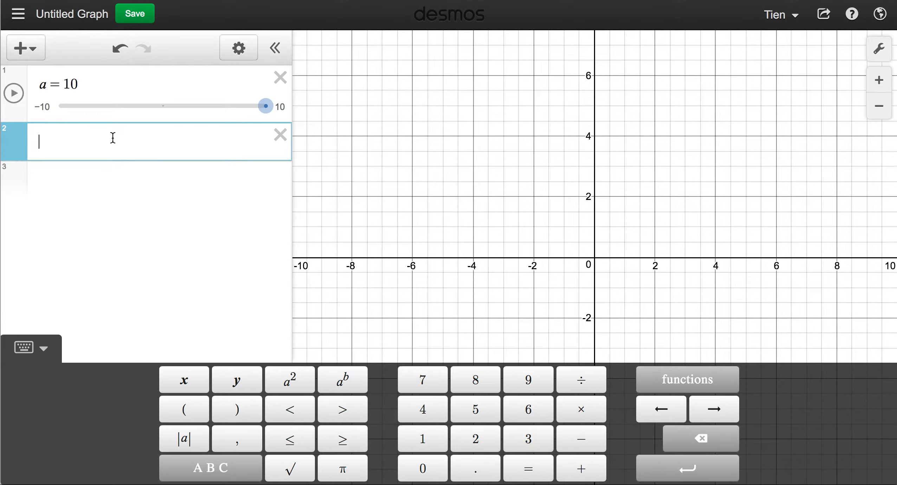
Define f(x) = x^2 to graph the parabola, then open a third expression line.
{"action": "type", "text": "f"}
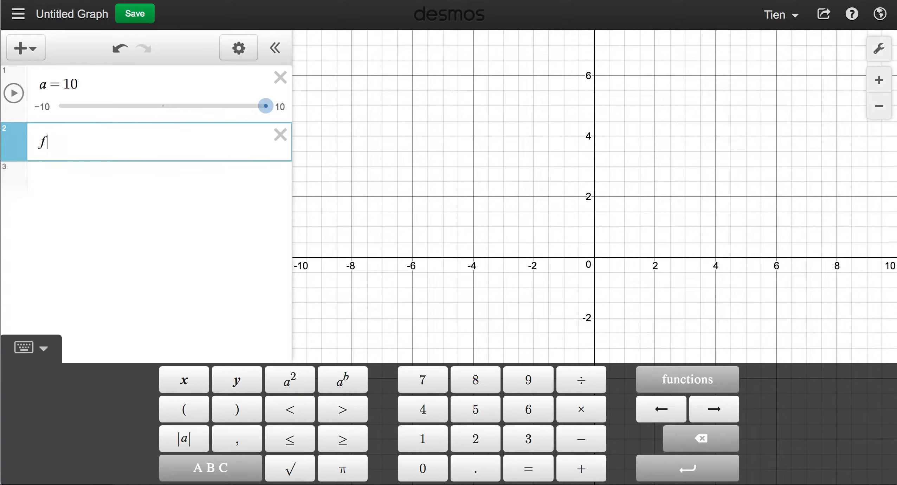
{"action": "type", "text": "(x)"}
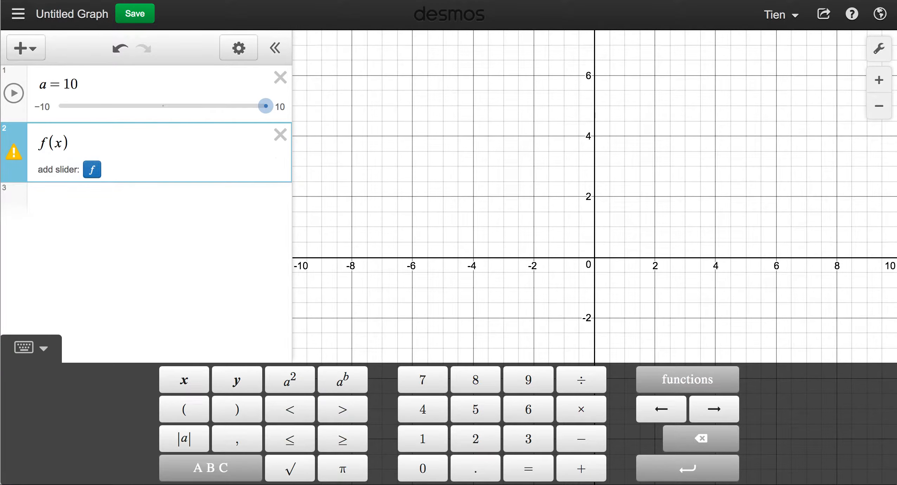
{"action": "type", "text": "=x^2"}
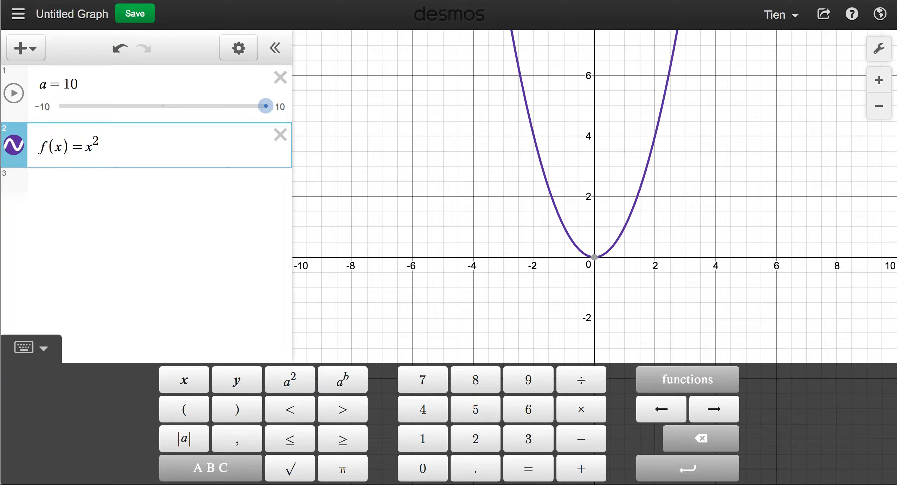
{"action": "left_click", "coordinate": [112, 185]}
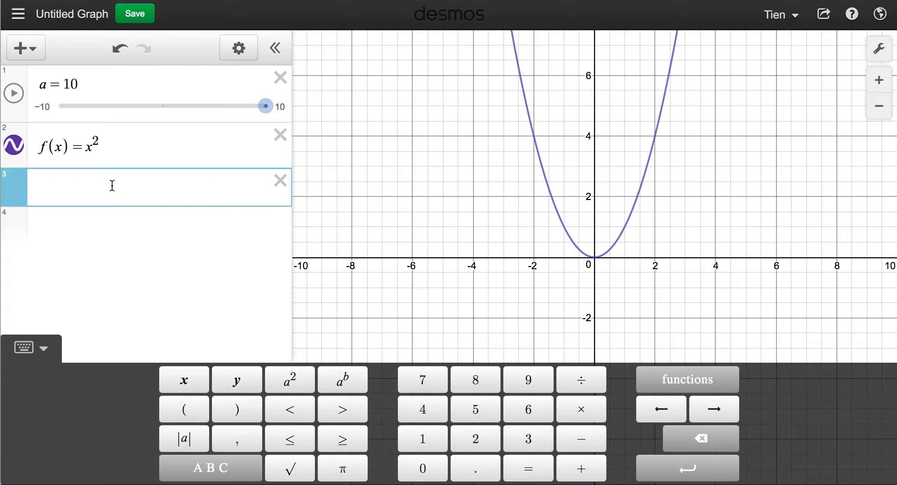
Enter the regression ∫₀ᵗ f(x)dx ~ a, which solves t = 3.10723.
{"action": "type", "text": "int"}
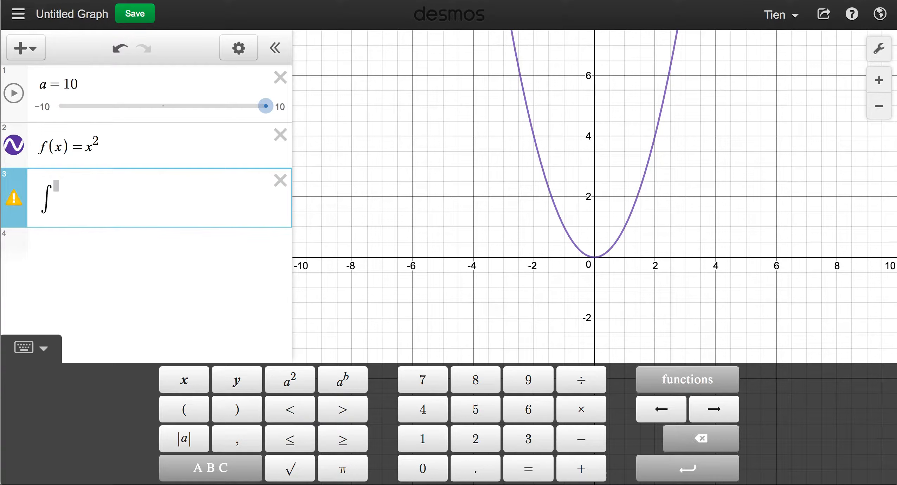
{"action": "type", "text": "0"}
{"action": "key", "text": "Right"}
{"action": "type", "text": "t"}
{"action": "key", "text": "Right"}
{"action": "type", "text": "f(x)dx "}
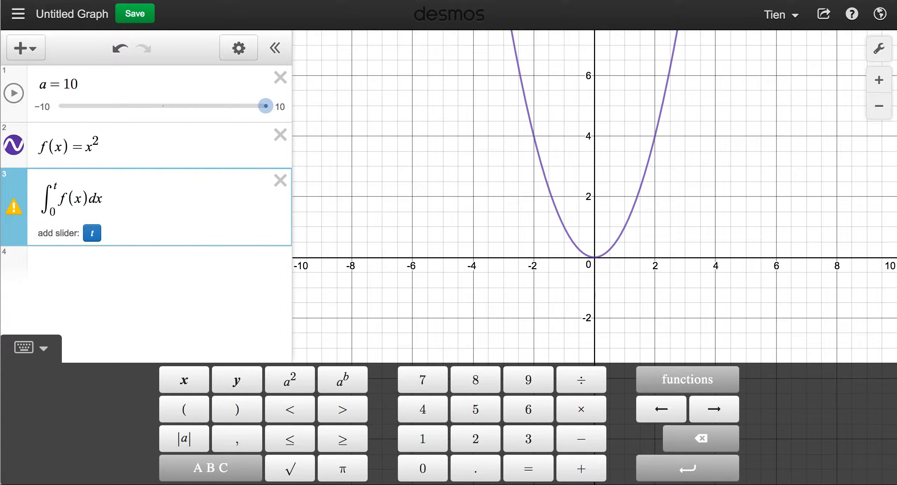
{"action": "type", "text": "~ a"}
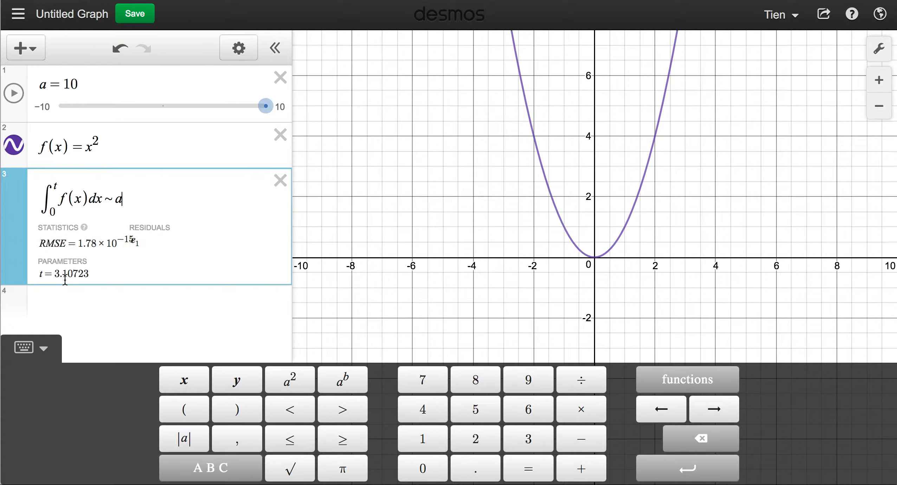
{"action": "left_click", "coordinate": [65, 279]}
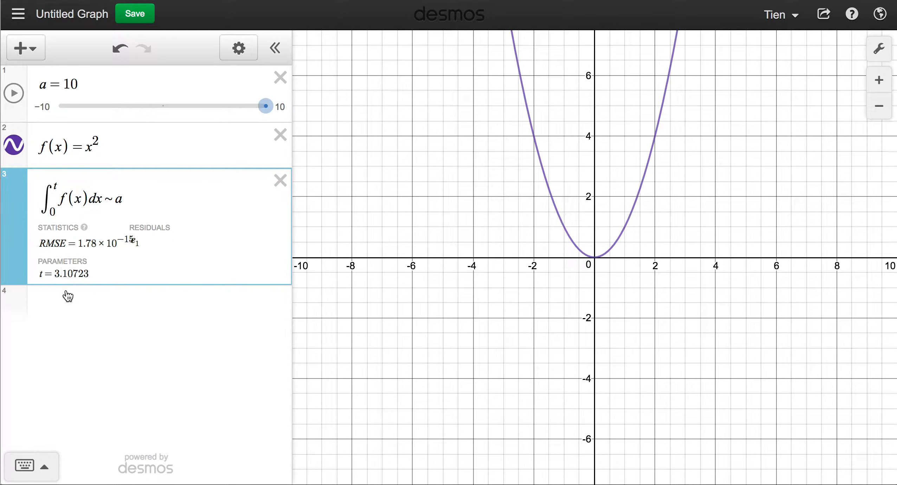
{"action": "left_click", "coordinate": [82, 306]}
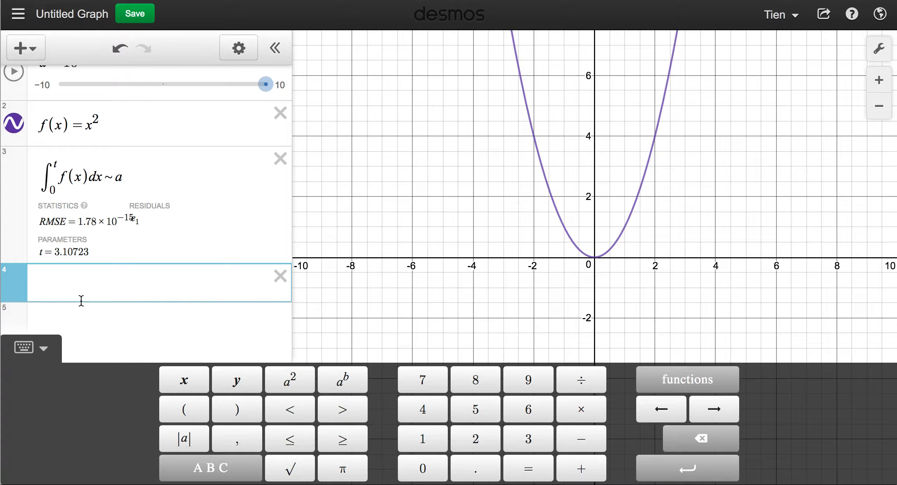
Shade the region 0 ≤ y ≤ f(x){0 ≤ x ≤ t} under the parabola.
{"action": "type", "text": "0"}
{"action": "type", "text": "<=f(x)"}
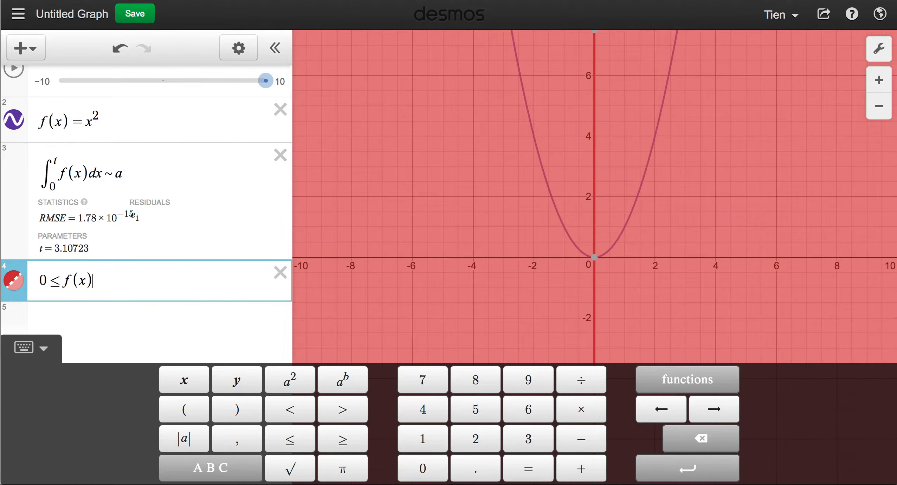
{"action": "type", "text": "{0"}
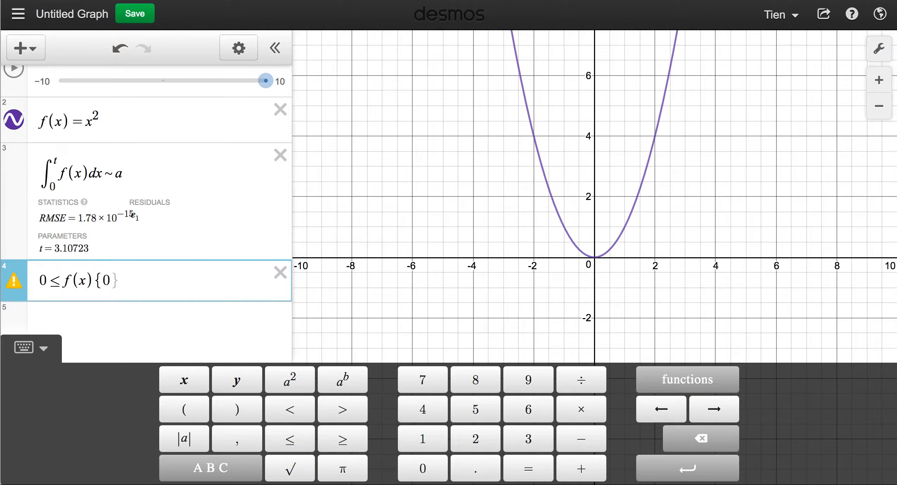
{"action": "type", "text": "<=x<"}
{"action": "type", "text": "t"}
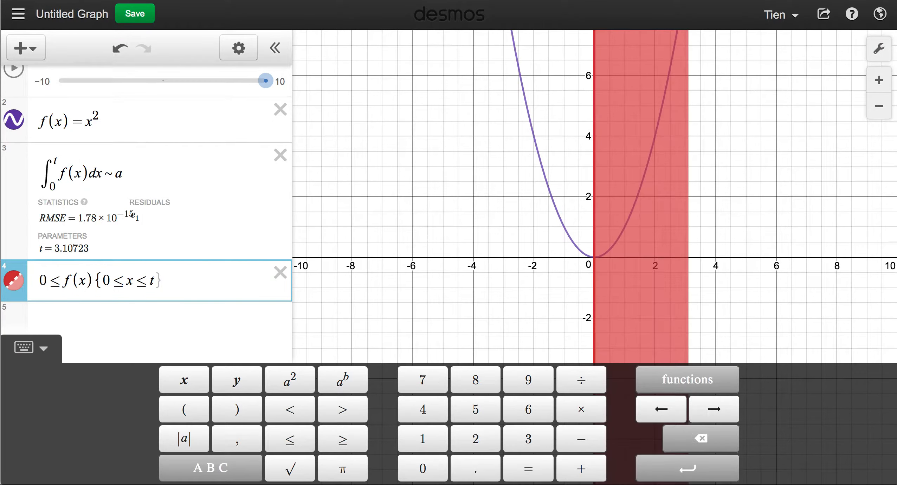
{"action": "key", "text": "Right"}
{"action": "left_click", "coordinate": [64, 280]}
{"action": "type", "text": "y<"}
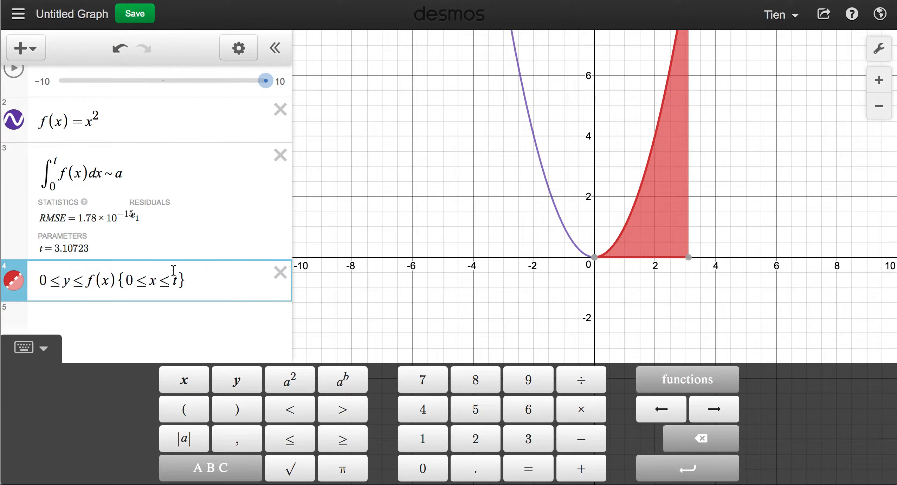
{"action": "left_click", "coordinate": [705, 159]}
Pan the graph and drag slider a down to 0.2, giving t = 0.843433.
{"action": "left_click_drag", "start_coordinate": [704, 160], "coordinate": [656, 242]}
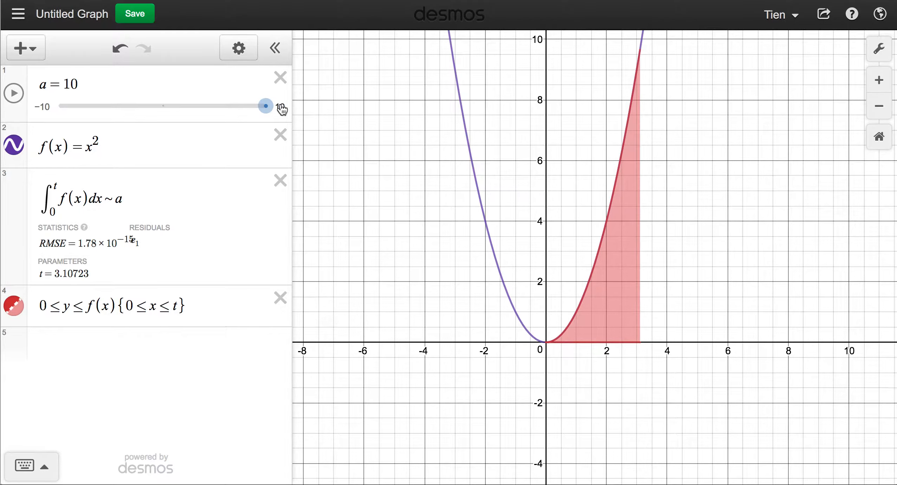
{"action": "mouse_move", "coordinate": [266, 107]}
{"action": "left_mouse_down"}
{"action": "mouse_move", "coordinate": [183, 113]}
{"action": "mouse_move", "coordinate": [230, 103]}
{"action": "mouse_move", "coordinate": [220, 92]}
{"action": "mouse_move", "coordinate": [194, 100]}
{"action": "mouse_move", "coordinate": [219, 93]}
{"action": "mouse_move", "coordinate": [214, 114]}
{"action": "mouse_move", "coordinate": [172, 111]}
{"action": "mouse_move", "coordinate": [199, 92]}
{"action": "mouse_move", "coordinate": [165, 107]}
{"action": "left_mouse_up"}
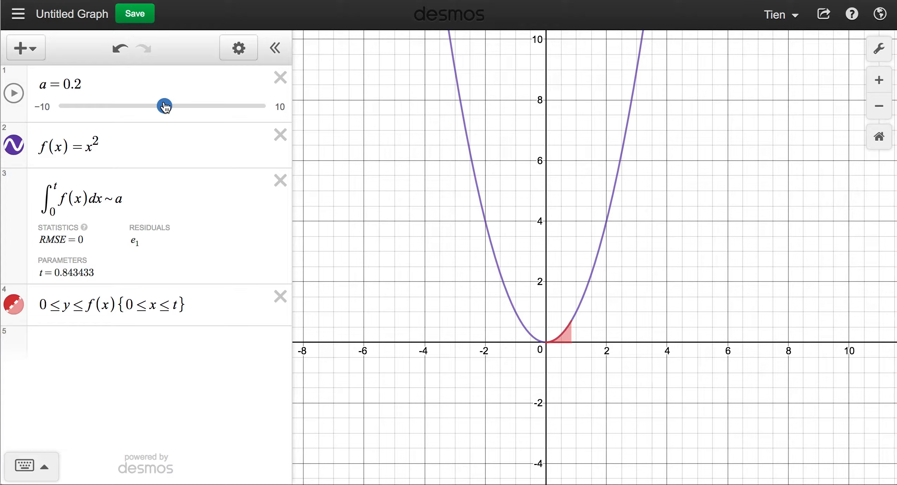
{"action": "left_click", "coordinate": [165, 105]}
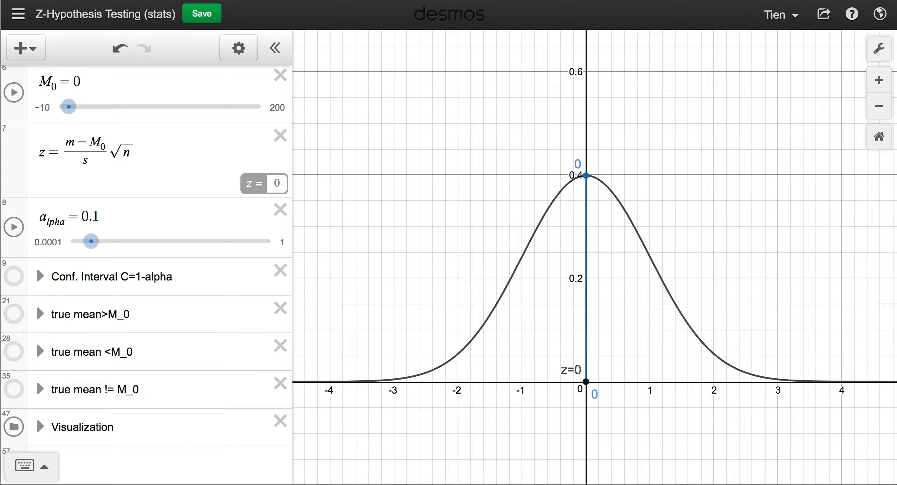
Scroll the Z-Hypothesis Testing (stats) expression list back to the top.
{"action": "scroll", "coordinate": [22, 192], "scroll_direction": "up", "scroll_amount": 8}
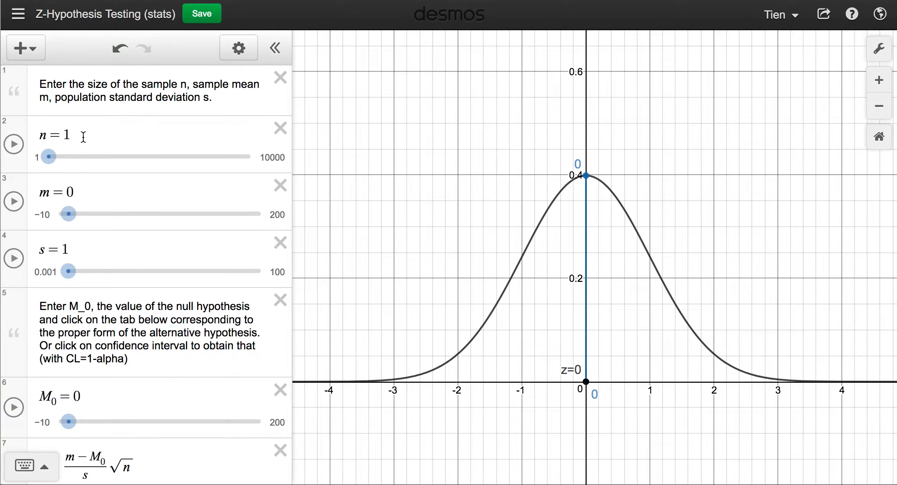
{"action": "scroll", "coordinate": [84, 137], "scroll_direction": "down", "scroll_amount": 1}
{"action": "scroll", "coordinate": [84, 137], "scroll_direction": "up", "scroll_amount": 1}
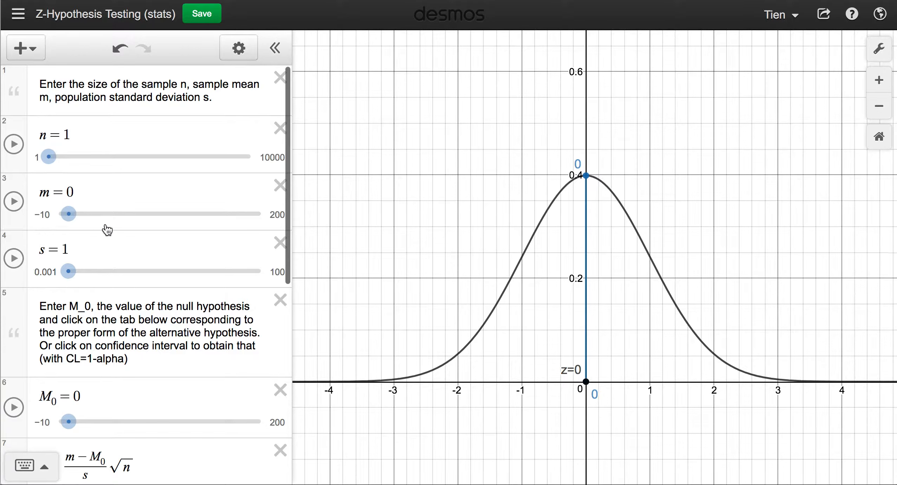
Set sample size n = 30, sample mean m = 100 and standard deviation s = 20.
{"action": "left_click", "coordinate": [89, 130]}
{"action": "key", "text": "BackSpace"}
{"action": "type", "text": "30"}
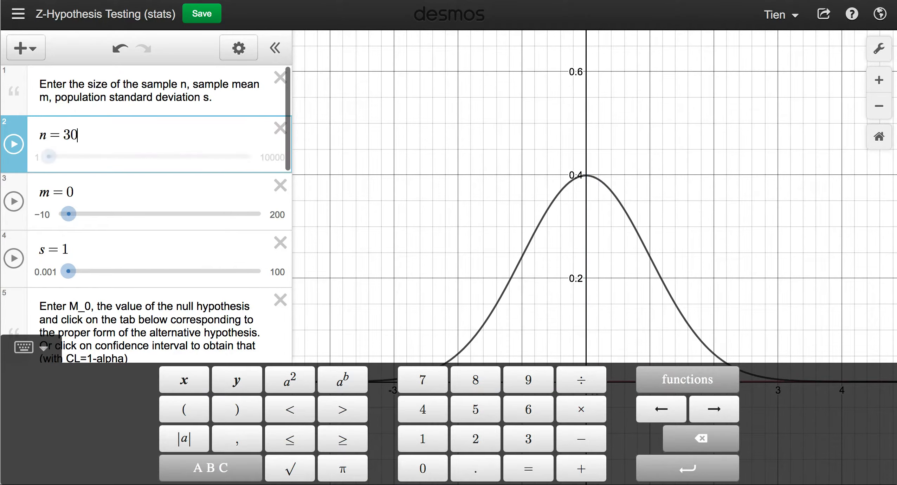
{"action": "left_click", "coordinate": [121, 186]}
{"action": "key", "text": "BackSpace"}
{"action": "type", "text": "100"}
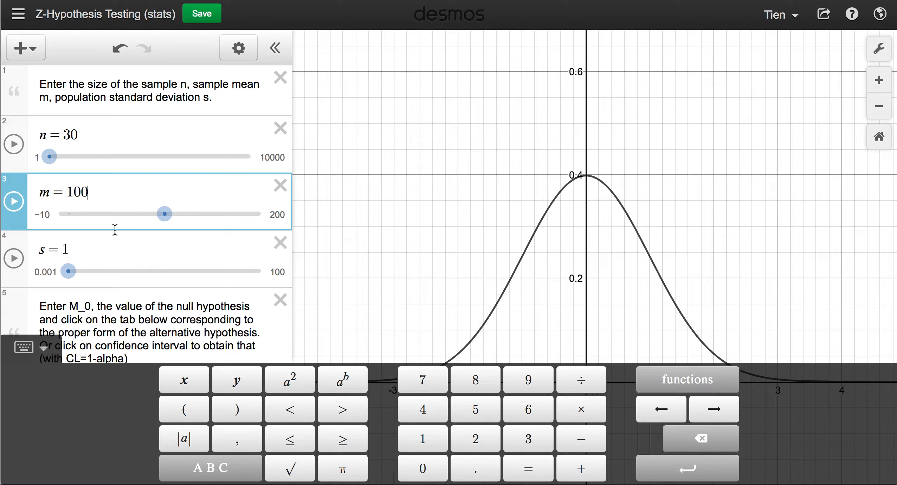
{"action": "left_click", "coordinate": [117, 252]}
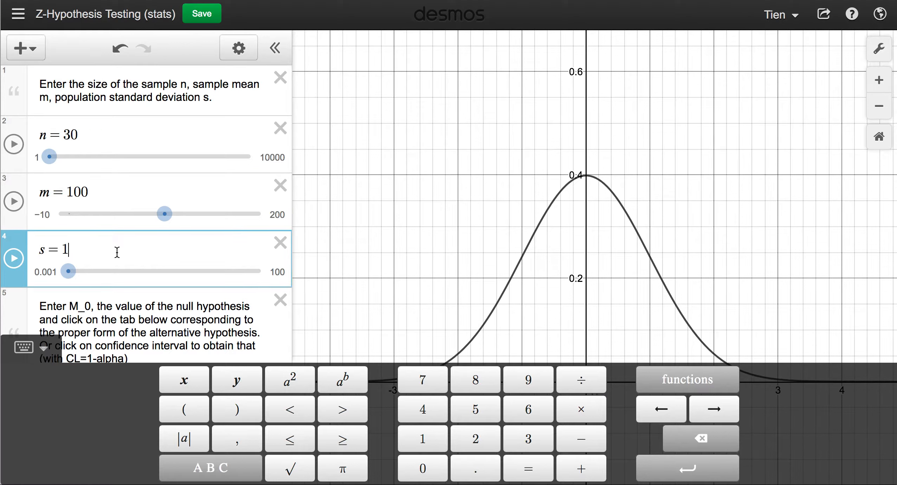
{"action": "key", "text": "BackSpace"}
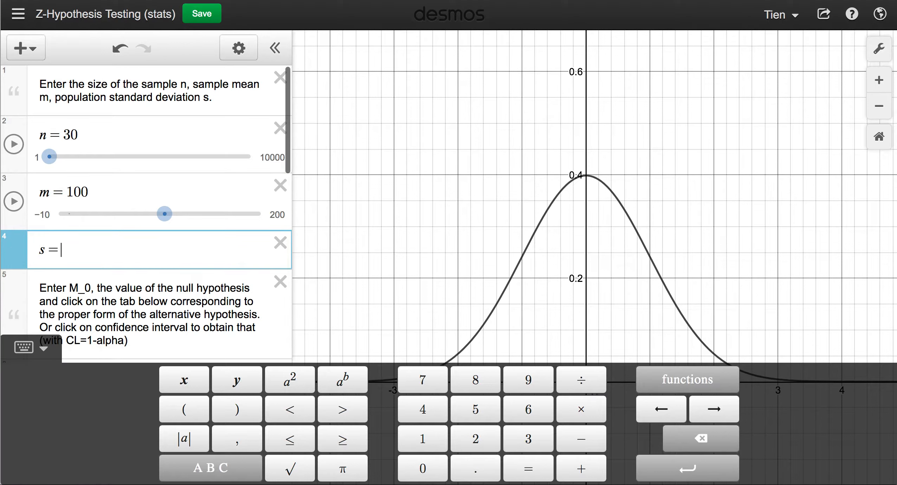
{"action": "type", "text": "20"}
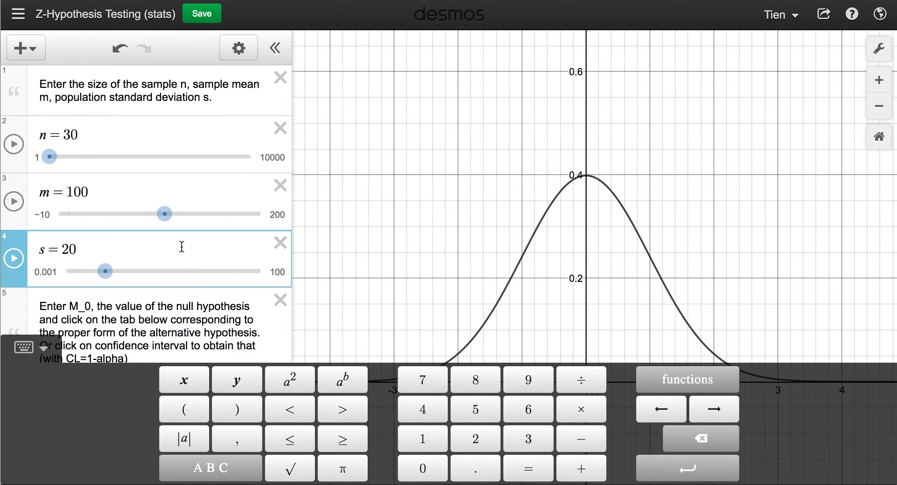
{"action": "scroll", "coordinate": [181, 247], "scroll_direction": "down", "scroll_amount": 5}
{"action": "scroll", "coordinate": [182, 248], "scroll_direction": "down", "scroll_amount": 4}
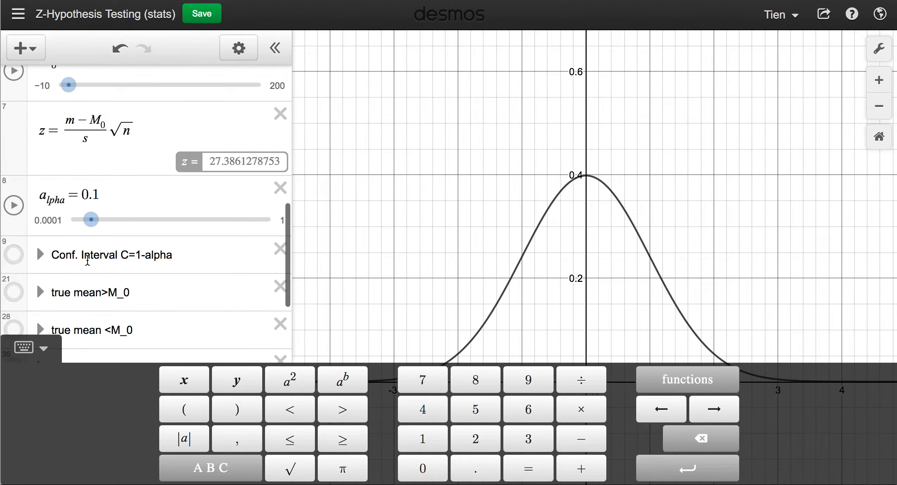
{"action": "scroll", "coordinate": [71, 253], "scroll_direction": "down", "scroll_amount": 1}
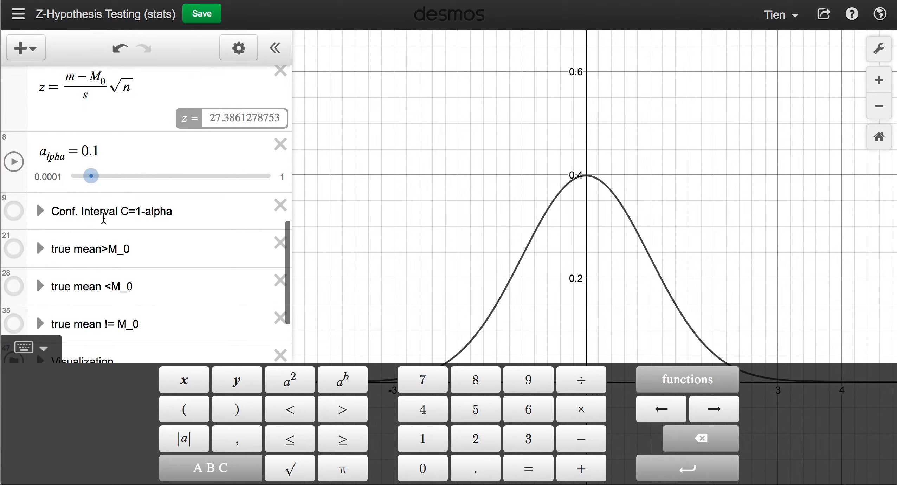
{"action": "scroll", "coordinate": [39, 246], "scroll_direction": "up", "scroll_amount": 1}
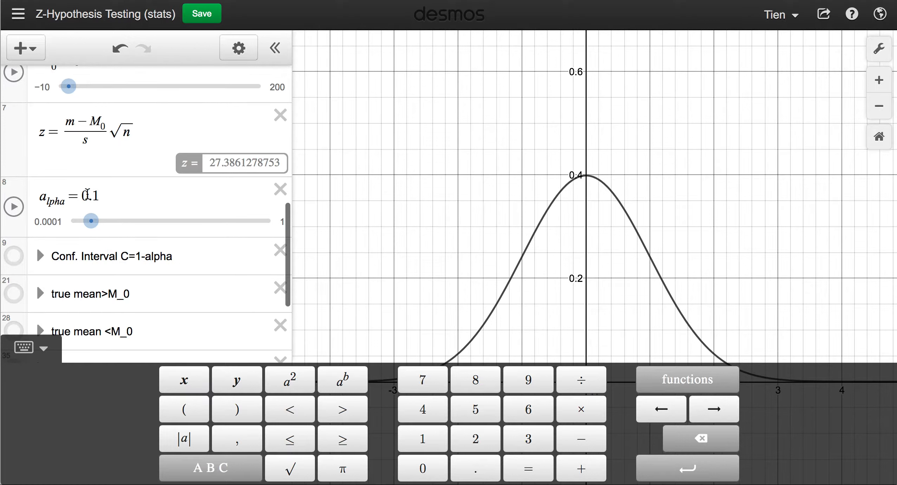
{"action": "left_click", "coordinate": [109, 194]}
{"action": "key", "text": "BackSpace"}
{"action": "type", "text": "05"}
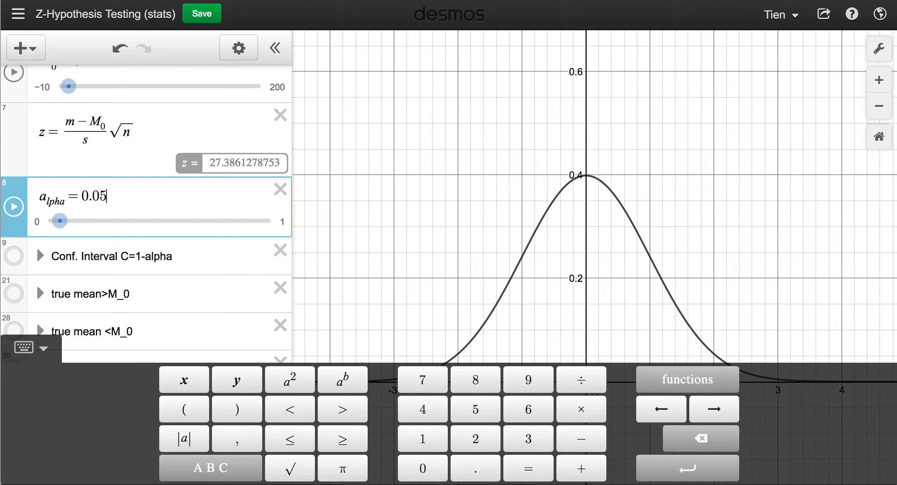
{"action": "scroll", "coordinate": [39, 340], "scroll_direction": "up", "scroll_amount": 2}
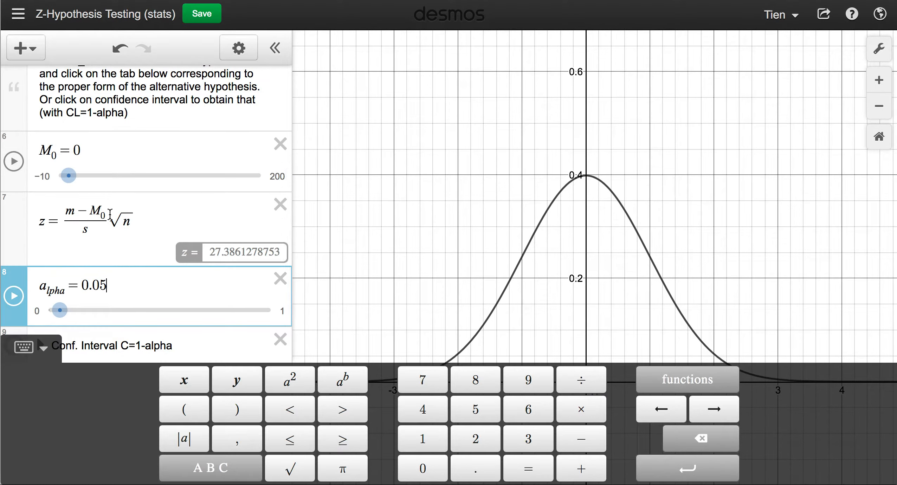
{"action": "scroll", "coordinate": [110, 213], "scroll_direction": "down", "scroll_amount": 5}
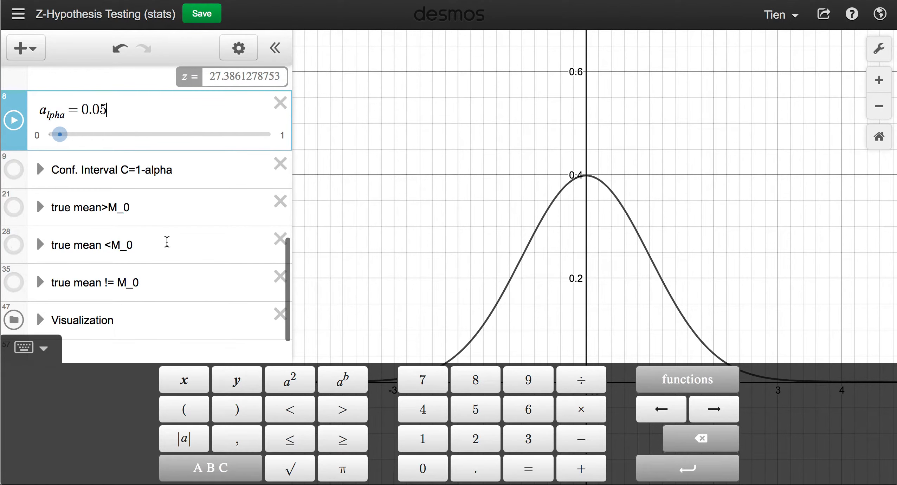
{"action": "left_click", "coordinate": [380, 250]}
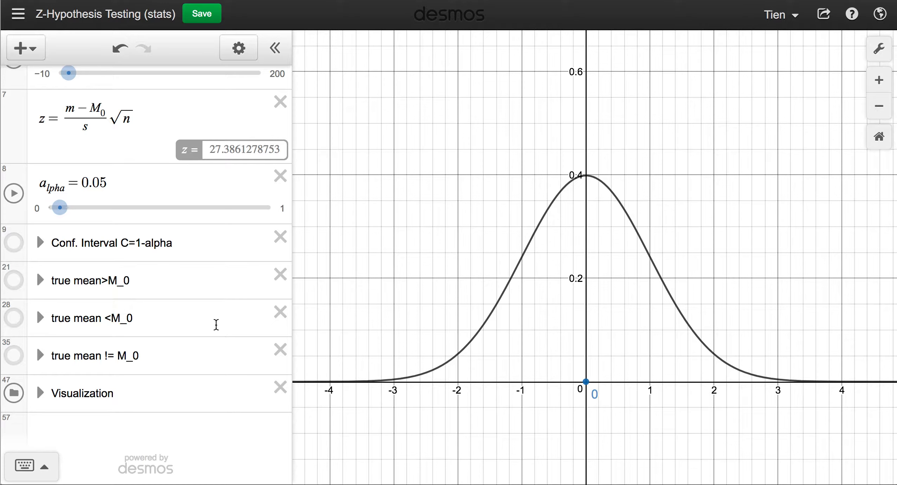
{"action": "scroll", "coordinate": [216, 324], "scroll_direction": "up", "scroll_amount": 4}
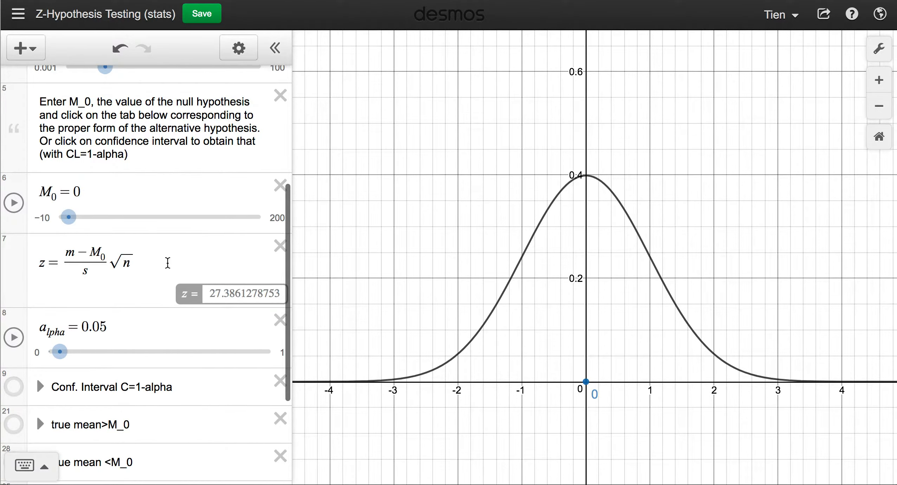
{"action": "scroll", "coordinate": [168, 263], "scroll_direction": "down", "scroll_amount": 4}
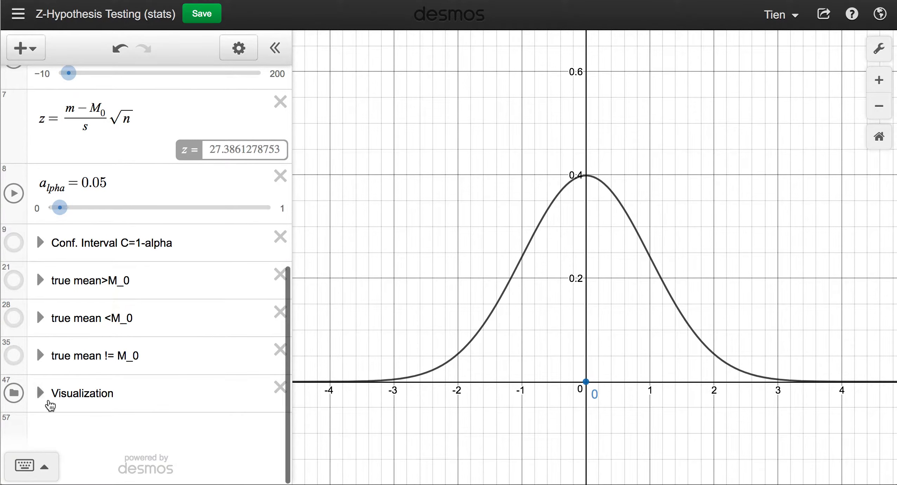
{"action": "left_click", "coordinate": [41, 394]}
{"action": "scroll", "coordinate": [110, 314], "scroll_direction": "down", "scroll_amount": 5}
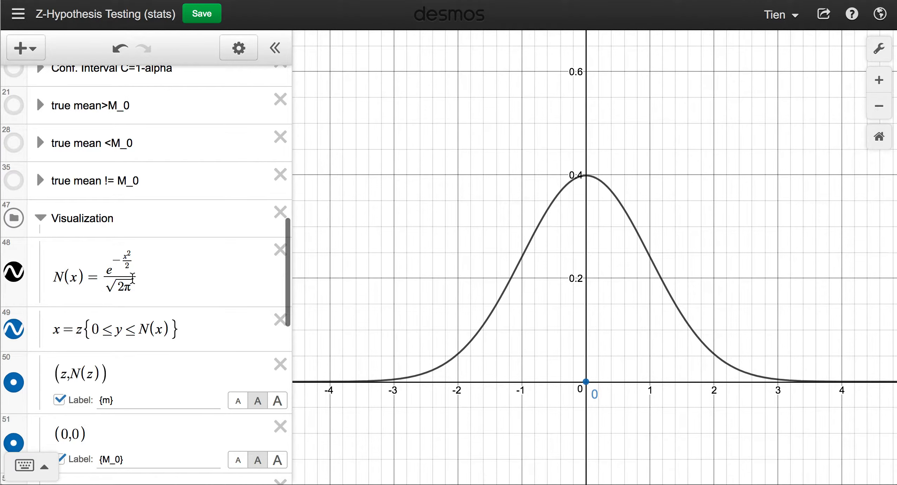
{"action": "scroll", "coordinate": [132, 277], "scroll_direction": "down", "scroll_amount": 3}
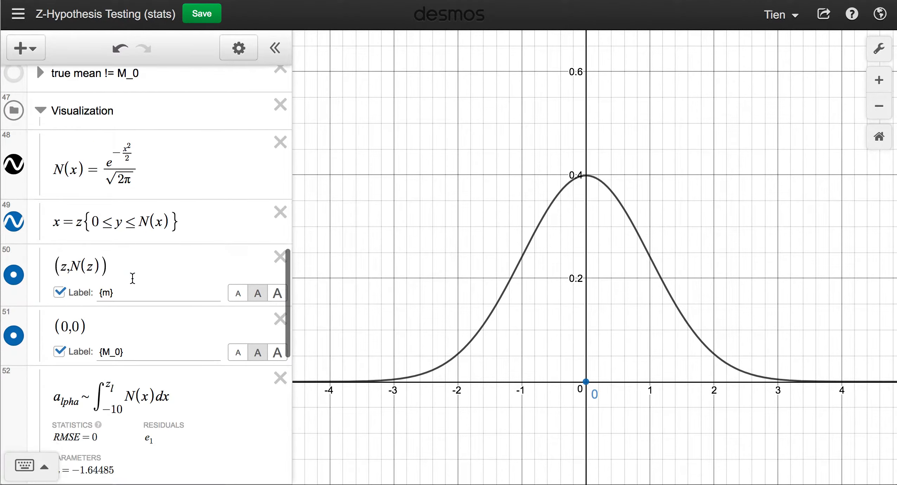
{"action": "scroll", "coordinate": [133, 279], "scroll_direction": "down", "scroll_amount": 6}
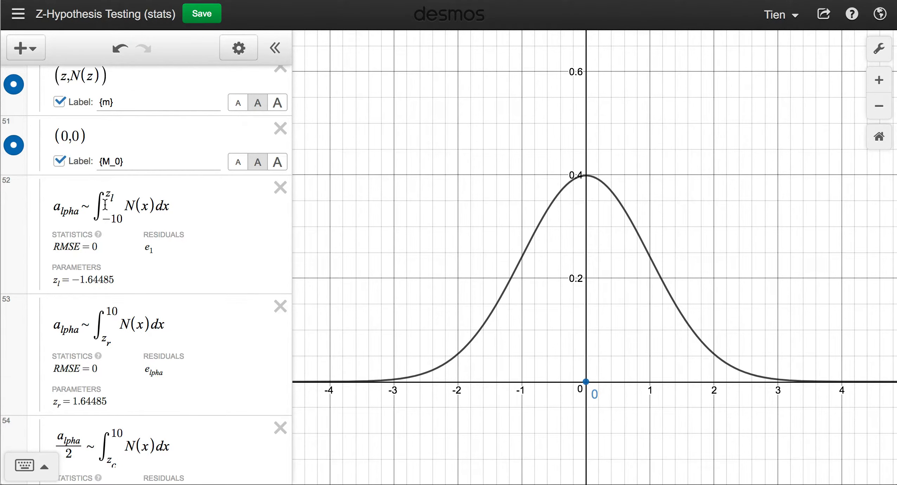
{"action": "scroll", "coordinate": [119, 336], "scroll_direction": "down", "scroll_amount": 1}
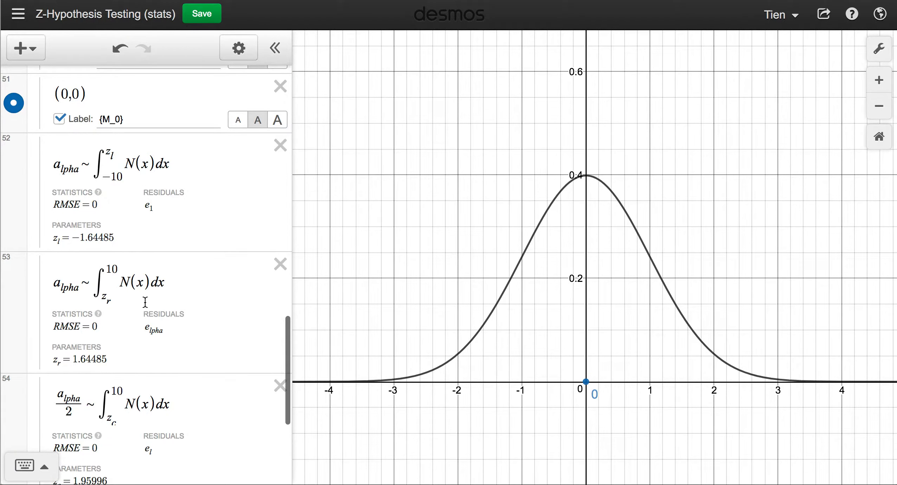
{"action": "scroll", "coordinate": [160, 361], "scroll_direction": "down", "scroll_amount": 2}
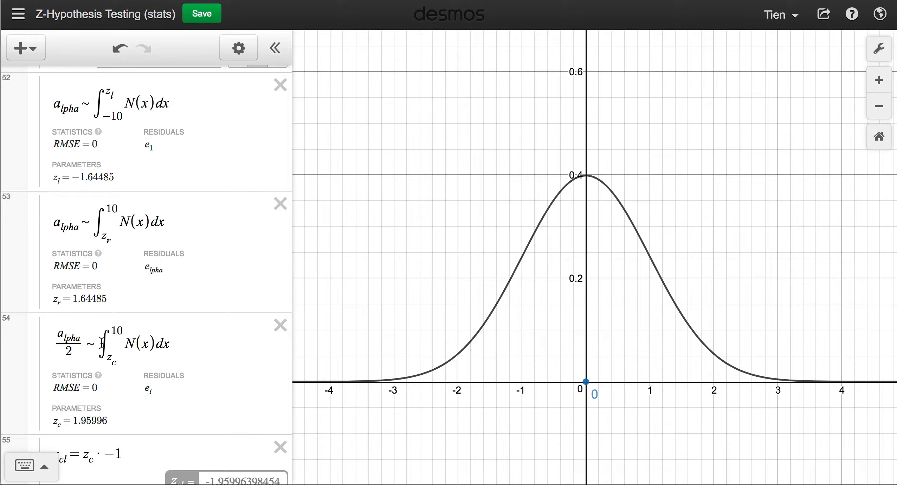
{"action": "scroll", "coordinate": [102, 343], "scroll_direction": "down", "scroll_amount": 2}
{"action": "scroll", "coordinate": [102, 343], "scroll_direction": "up", "scroll_amount": 10}
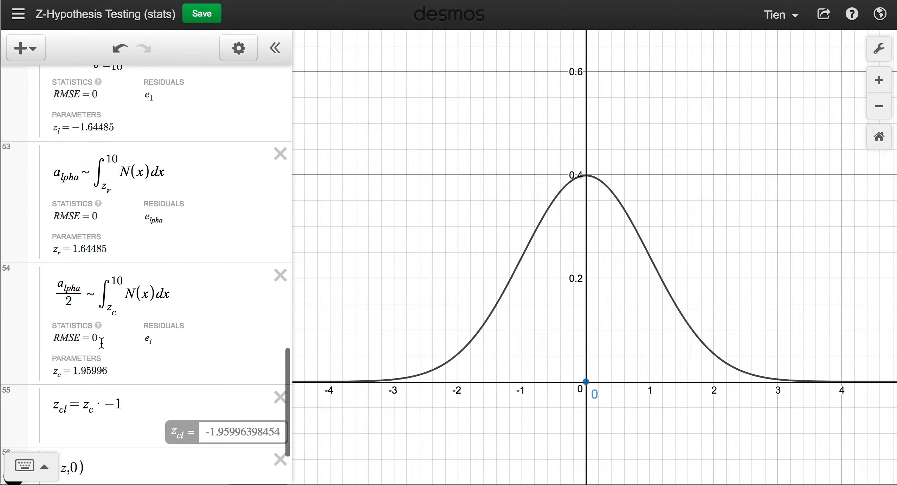
{"action": "scroll", "coordinate": [102, 343], "scroll_direction": "up", "scroll_amount": 4}
{"action": "scroll", "coordinate": [101, 342], "scroll_direction": "down", "scroll_amount": 6}
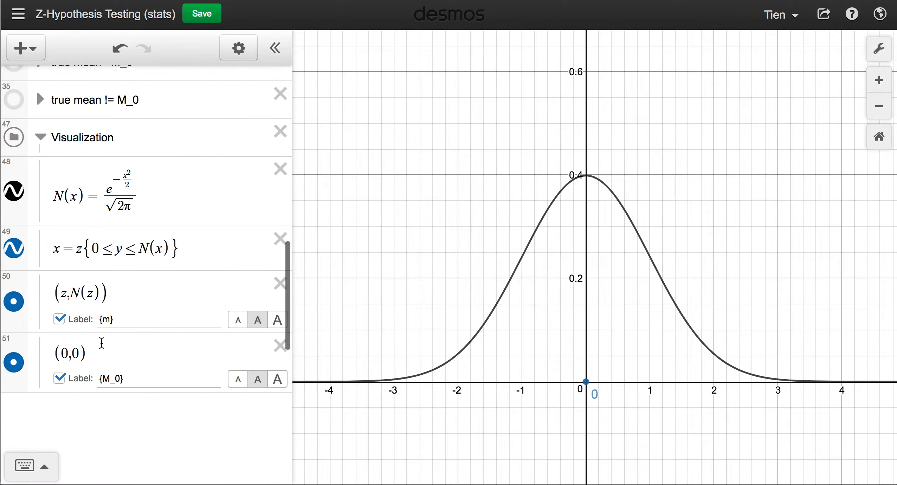
{"action": "scroll", "coordinate": [102, 343], "scroll_direction": "up", "scroll_amount": 3}
{"action": "left_click", "coordinate": [40, 177]}
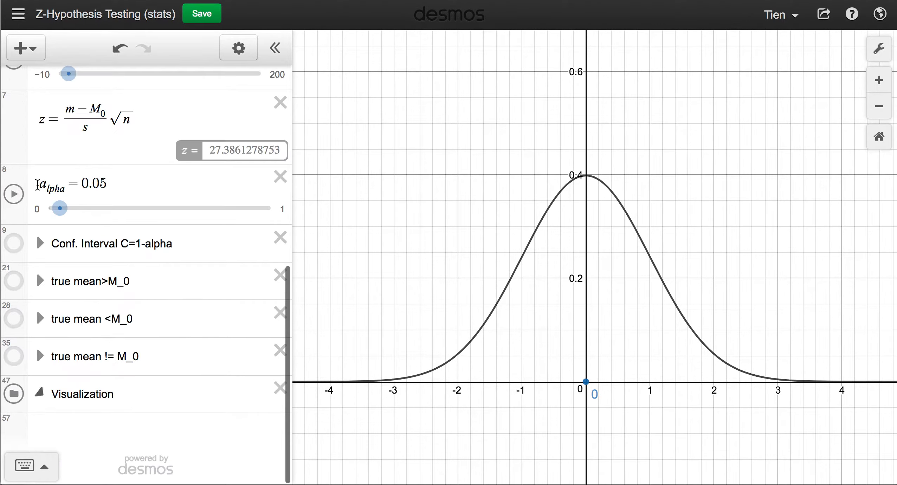
{"action": "scroll", "coordinate": [91, 309], "scroll_direction": "up", "scroll_amount": 3}
{"action": "scroll", "coordinate": [88, 287], "scroll_direction": "up", "scroll_amount": 7}
{"action": "scroll", "coordinate": [132, 285], "scroll_direction": "down", "scroll_amount": 6}
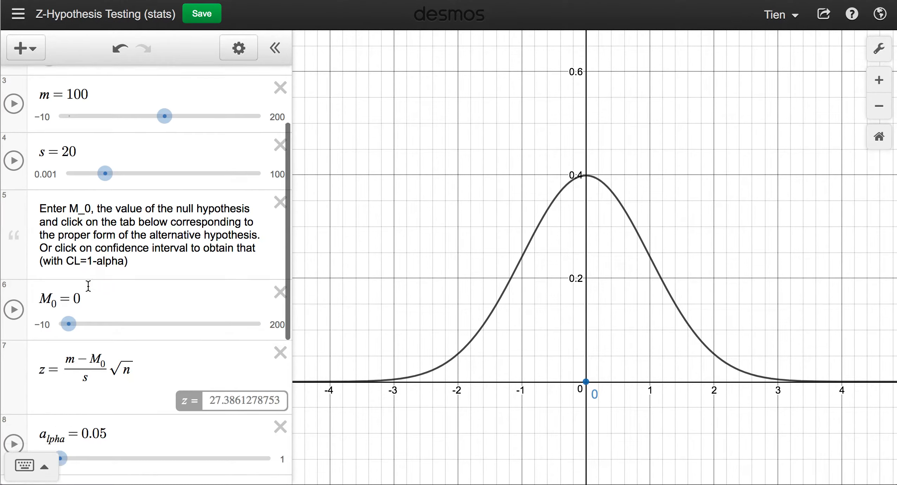
Change the null-hypothesis mean M_0 from 0 to 100, bringing z to 0.
{"action": "left_click", "coordinate": [104, 197]}
{"action": "key", "text": "BackSpace"}
{"action": "type", "text": "100"}
{"action": "type", "text": "0"}
{"action": "key", "text": "BackSpace"}
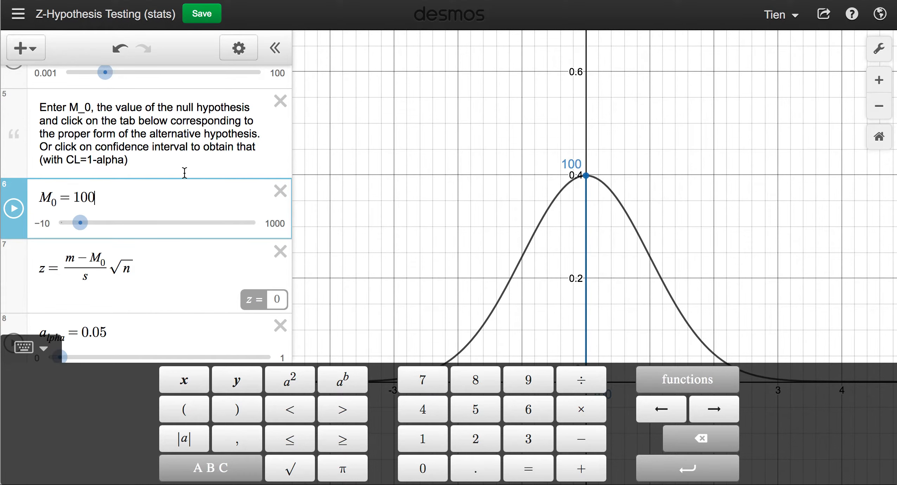
{"action": "scroll", "coordinate": [185, 173], "scroll_direction": "up", "scroll_amount": 6}
{"action": "left_click", "coordinate": [85, 192]}
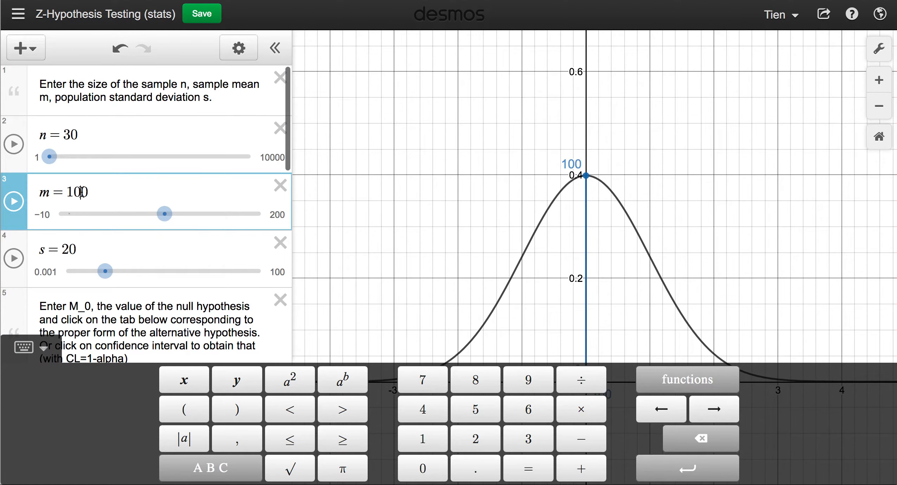
{"action": "scroll", "coordinate": [81, 191], "scroll_direction": "down", "scroll_amount": 11}
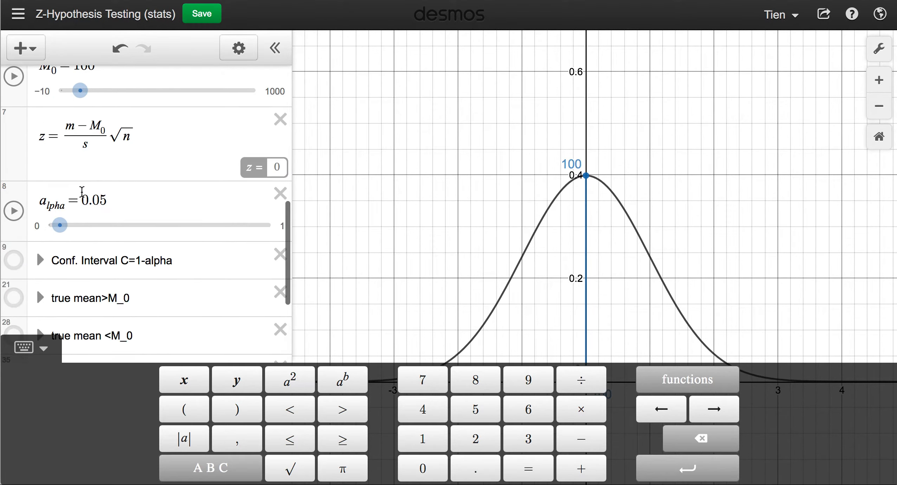
{"action": "scroll", "coordinate": [80, 194], "scroll_direction": "up", "scroll_amount": 4}
Change sample mean m from 100 to 110, giving z = 2.73861278753.
{"action": "scroll", "coordinate": [94, 171], "scroll_direction": "up", "scroll_amount": 7}
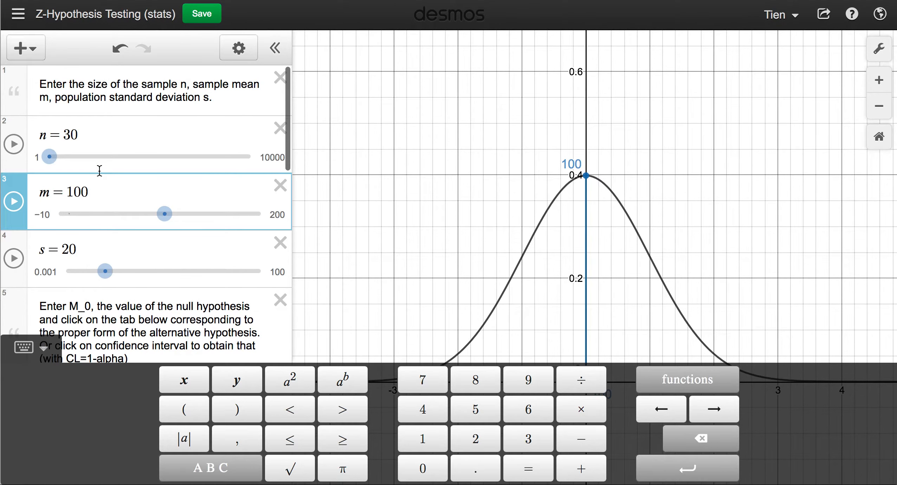
{"action": "key", "text": "BackSpace"}
{"action": "type", "text": "1"}
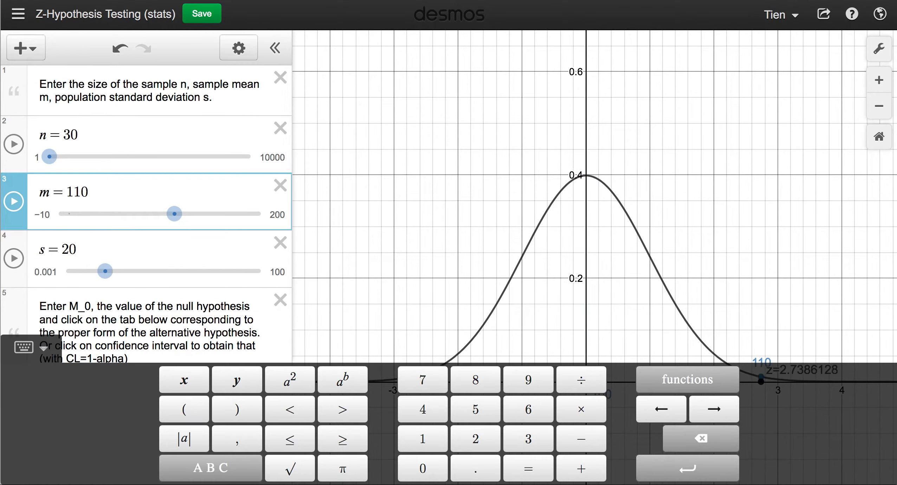
{"action": "left_click", "coordinate": [340, 223]}
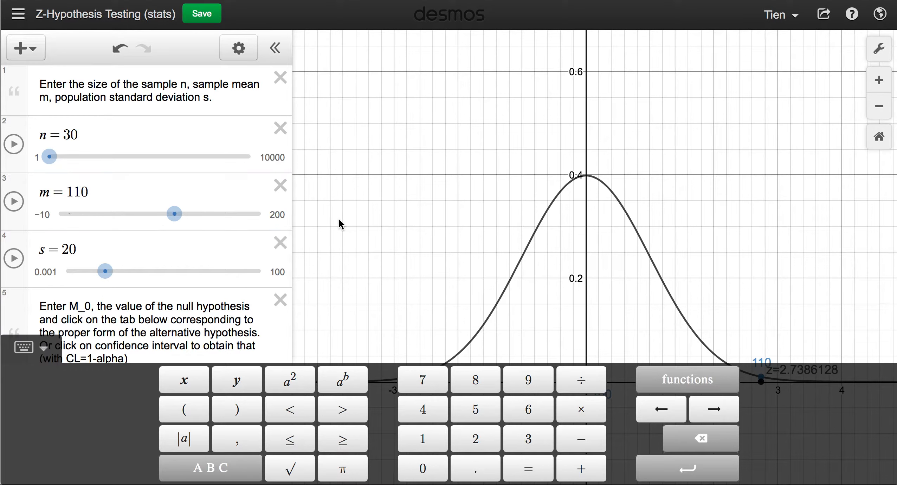
{"action": "scroll", "coordinate": [150, 296], "scroll_direction": "down", "scroll_amount": 3}
{"action": "scroll", "coordinate": [150, 296], "scroll_direction": "down", "scroll_amount": 5}
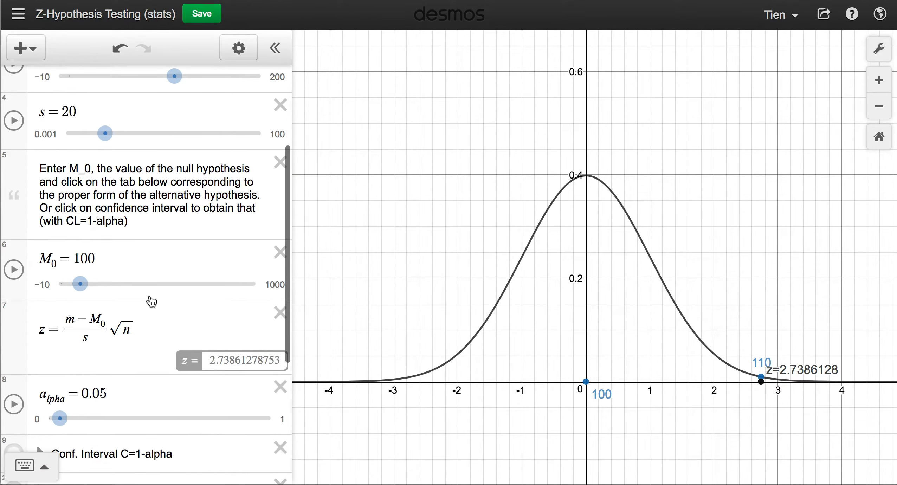
{"action": "scroll", "coordinate": [150, 296], "scroll_direction": "down", "scroll_amount": 1}
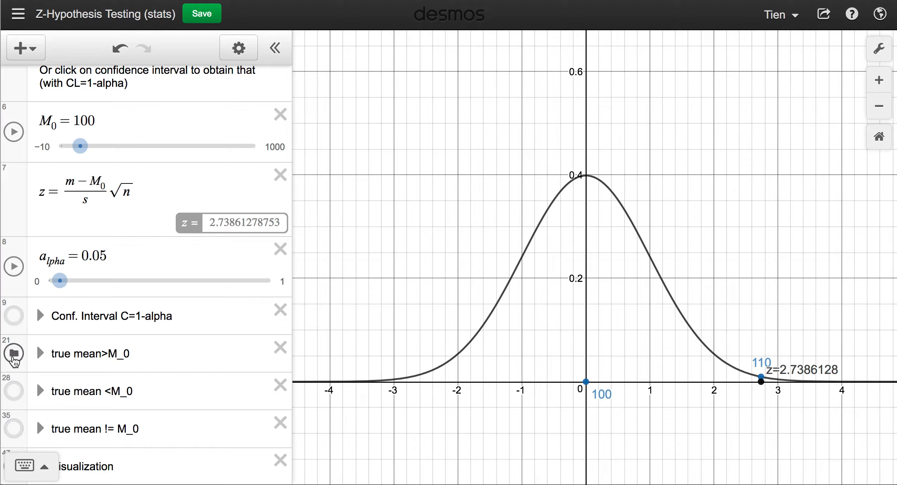
Turn on the 'true mean>M_0' folder to shade the right rejection tail and show the p-value.
{"action": "left_click", "coordinate": [14, 358]}
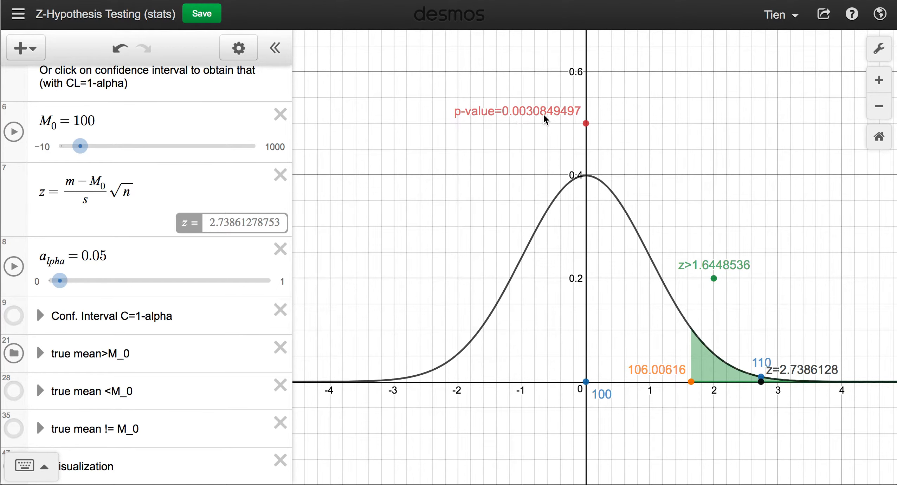
Expand the Visualization folder and review its curve, point and alpha critical-value formulas in rows 48–54.
{"action": "scroll", "coordinate": [139, 329], "scroll_direction": "down", "scroll_amount": 2}
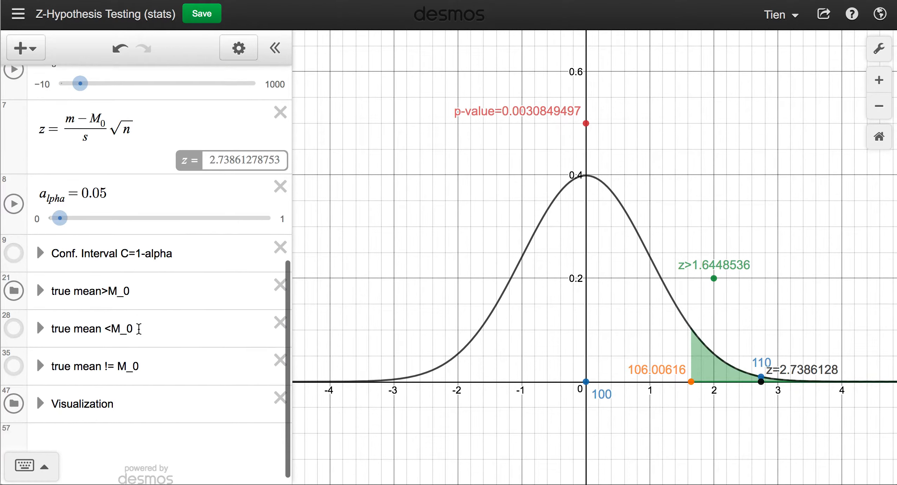
{"action": "scroll", "coordinate": [139, 329], "scroll_direction": "up", "scroll_amount": 3}
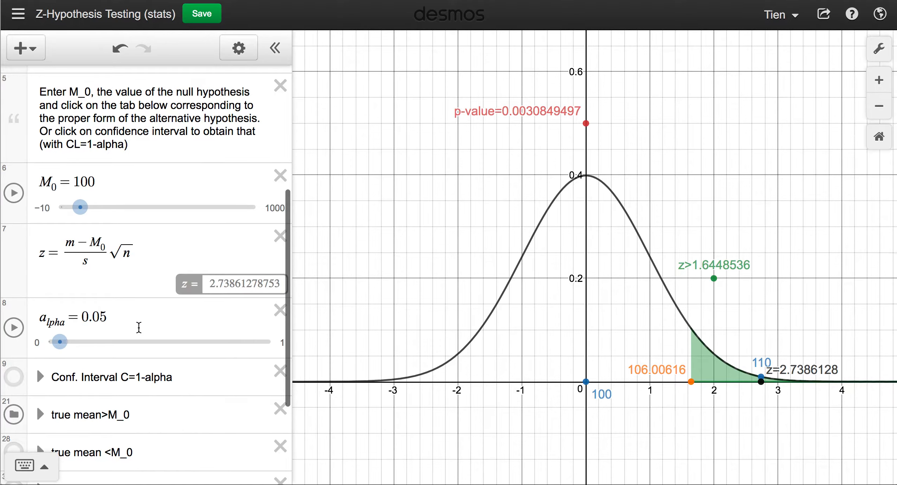
{"action": "scroll", "coordinate": [139, 327], "scroll_direction": "down", "scroll_amount": 2}
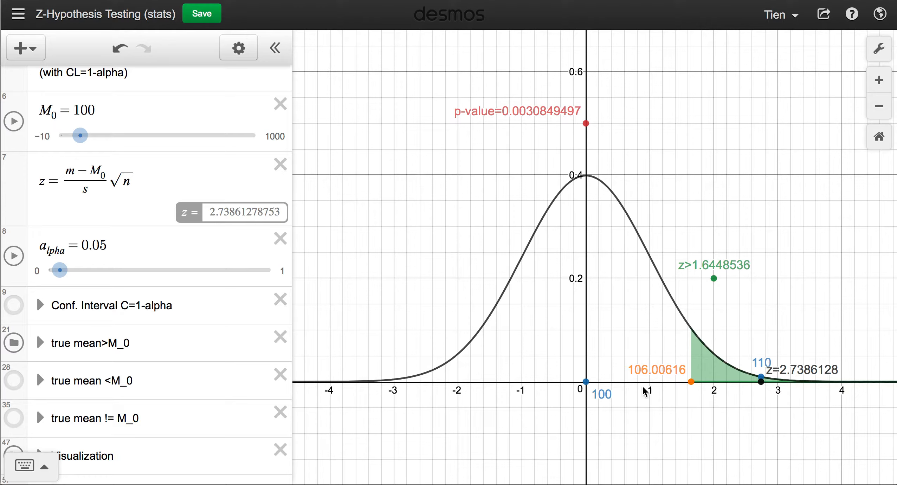
{"action": "scroll", "coordinate": [185, 363], "scroll_direction": "down", "scroll_amount": 2}
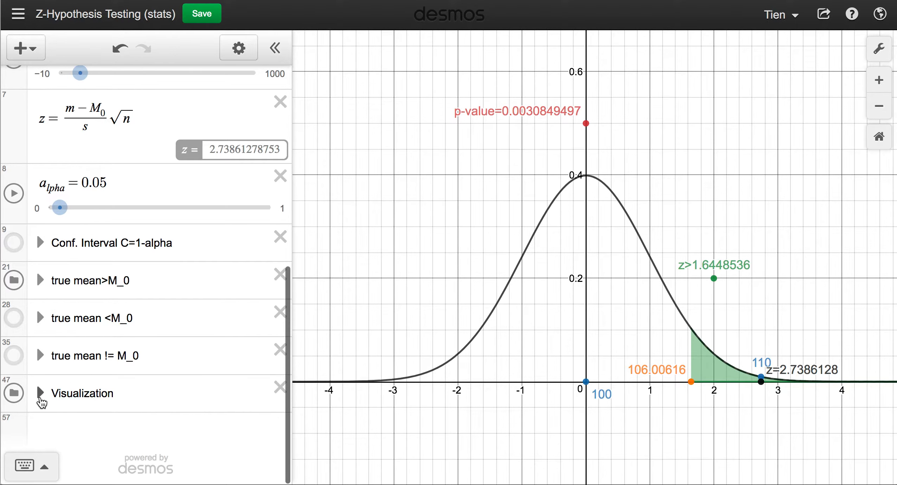
{"action": "left_click", "coordinate": [41, 392]}
{"action": "scroll", "coordinate": [41, 398], "scroll_direction": "down", "scroll_amount": 5}
{"action": "scroll", "coordinate": [41, 397], "scroll_direction": "down", "scroll_amount": 6}
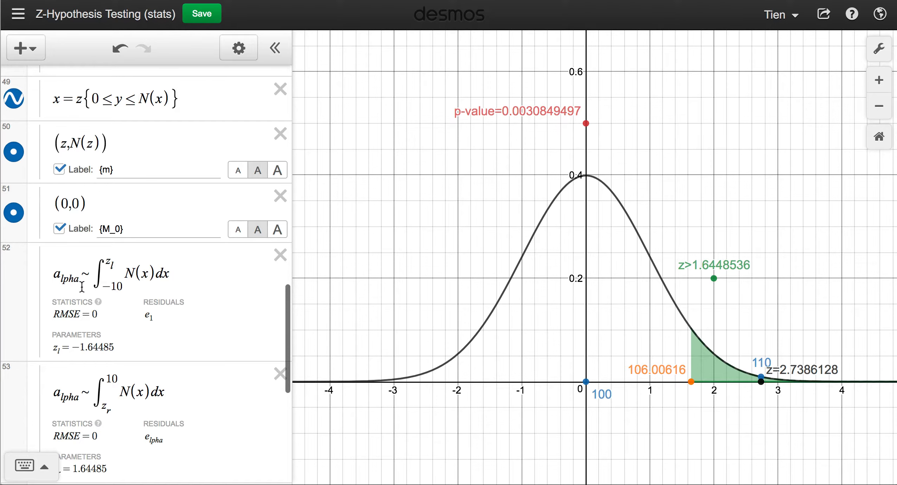
{"action": "scroll", "coordinate": [82, 286], "scroll_direction": "down", "scroll_amount": 3}
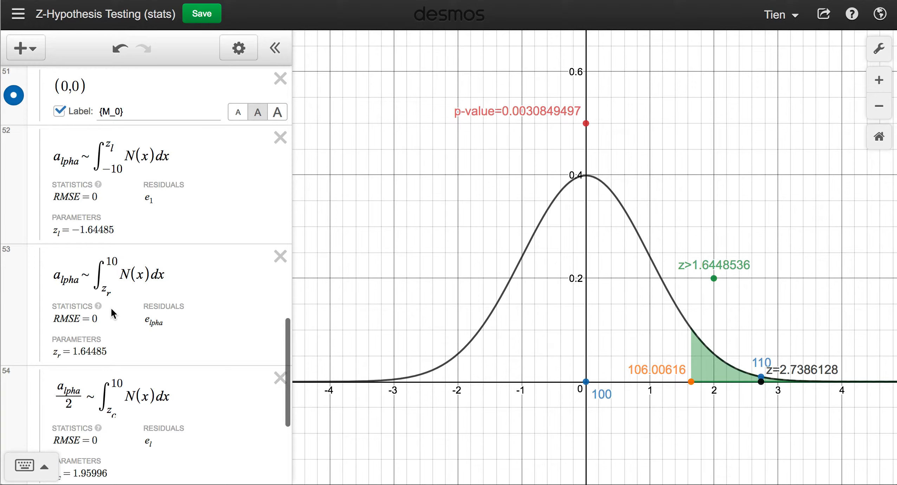
{"action": "scroll", "coordinate": [111, 307], "scroll_direction": "up", "scroll_amount": 1}
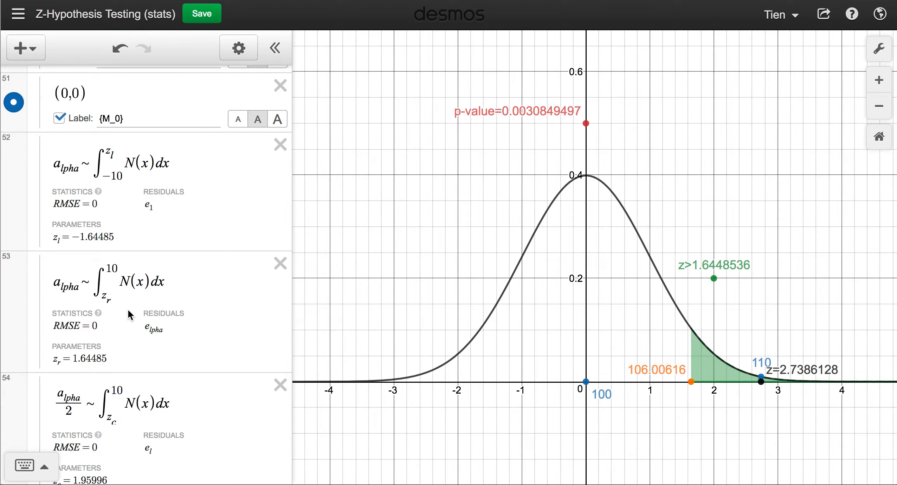
{"action": "scroll", "coordinate": [130, 315], "scroll_direction": "up", "scroll_amount": 15}
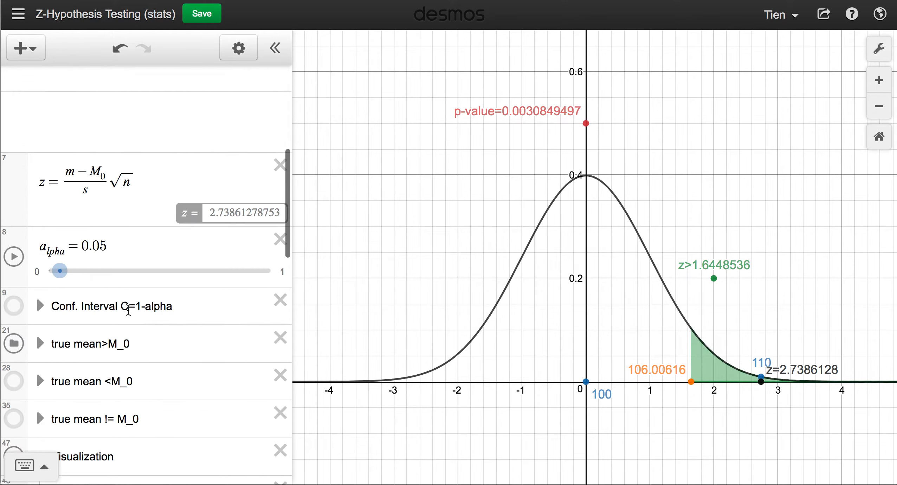
Add zeros to alpha in row 8 until it reads 0.0005, giving critical value z > 3.2905267.
{"action": "left_click", "coordinate": [98, 302]}
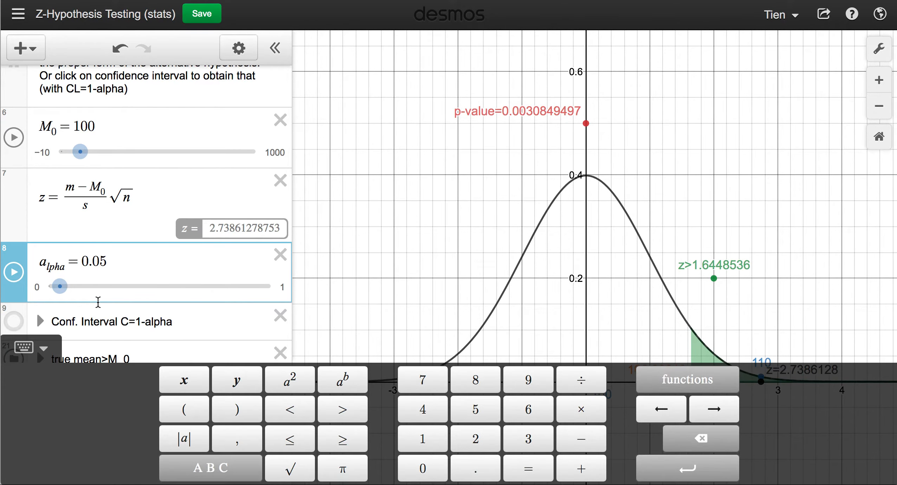
{"action": "type", "text": "0"}
{"action": "left_click", "coordinate": [373, 261]}
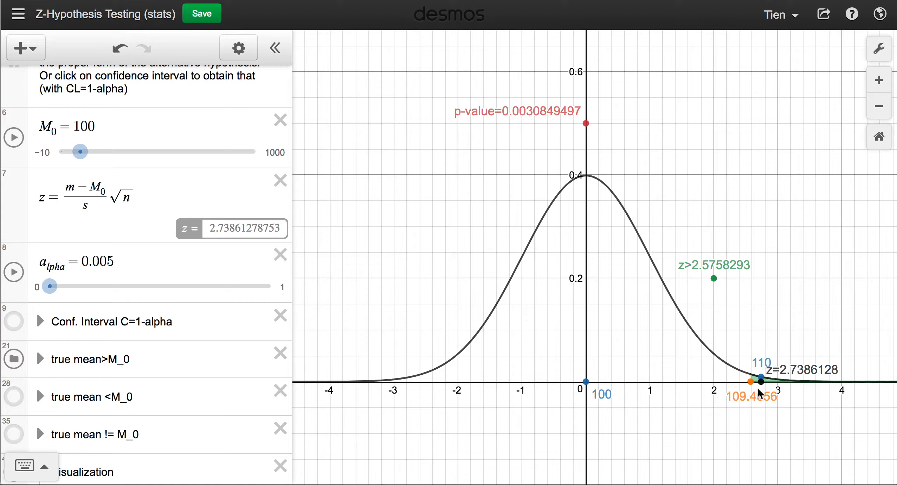
{"action": "left_click", "coordinate": [106, 261]}
{"action": "type", "text": "0"}
{"action": "left_click", "coordinate": [391, 281]}
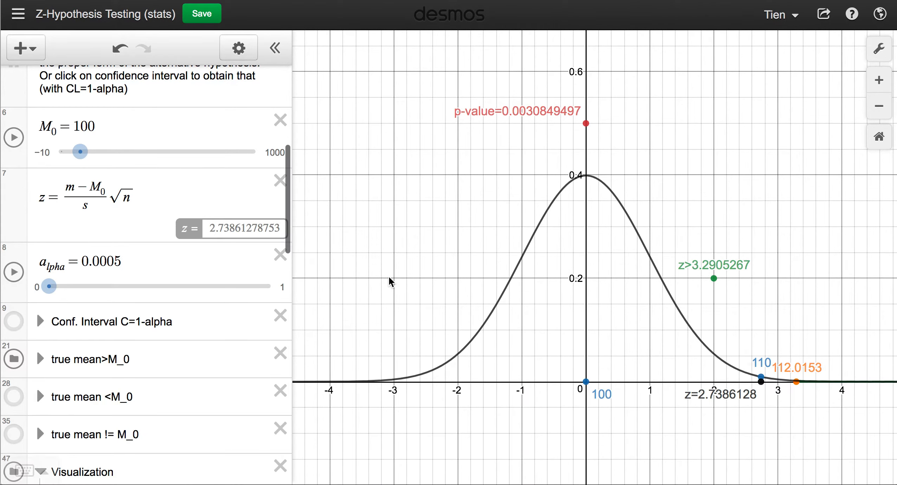
{"action": "scroll", "coordinate": [823, 394], "scroll_direction": "down", "scroll_amount": 1}
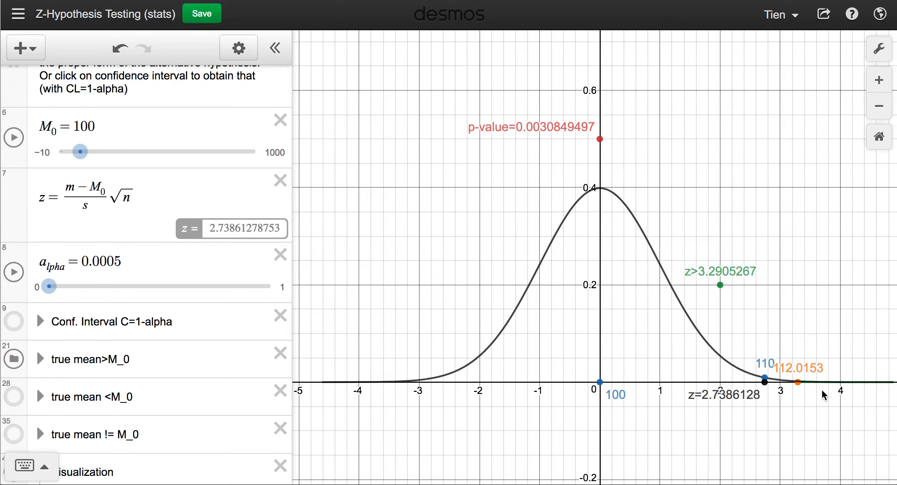
Zoom the graph out and pan it to recentre the normal curve.
{"action": "scroll", "coordinate": [823, 394], "scroll_direction": "down", "scroll_amount": 1}
{"action": "left_click_drag", "start_coordinate": [823, 393], "coordinate": [762, 393]}
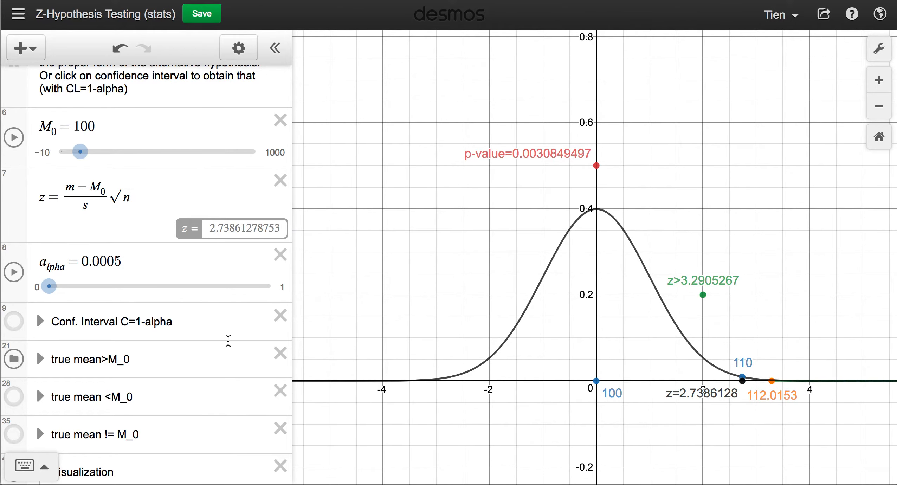
{"action": "scroll", "coordinate": [228, 341], "scroll_direction": "down", "scroll_amount": 20}
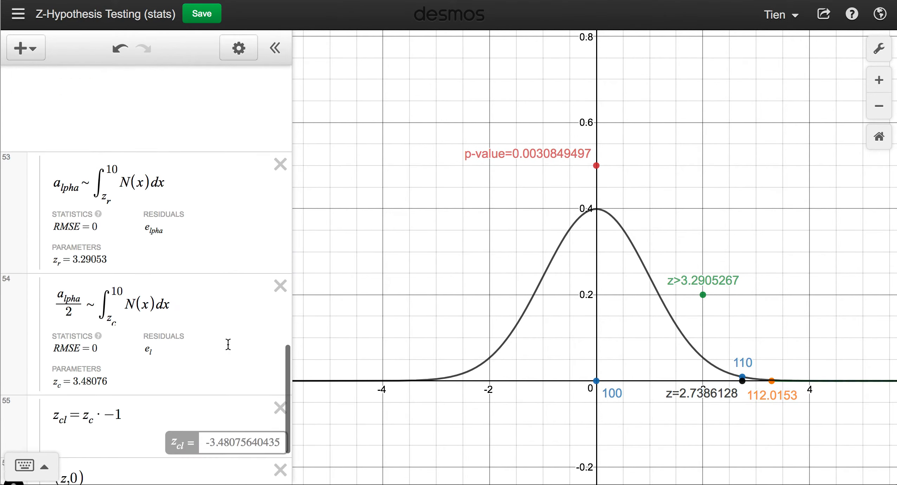
Review the critical-value integral expressions in rows 52–55 of the expression list.
{"action": "scroll", "coordinate": [228, 344], "scroll_direction": "up", "scroll_amount": 3}
{"action": "scroll", "coordinate": [166, 286], "scroll_direction": "up", "scroll_amount": 1}
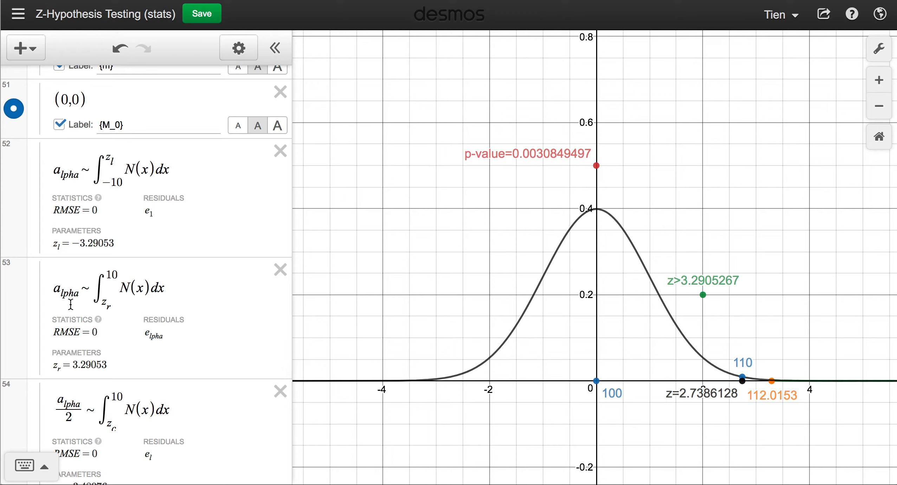
{"action": "scroll", "coordinate": [70, 304], "scroll_direction": "up", "scroll_amount": 10}
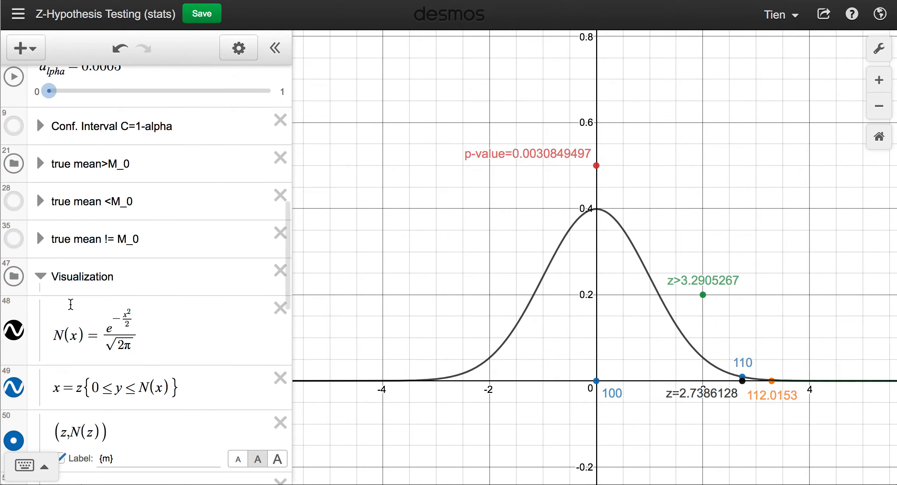
{"action": "scroll", "coordinate": [70, 304], "scroll_direction": "down", "scroll_amount": 10}
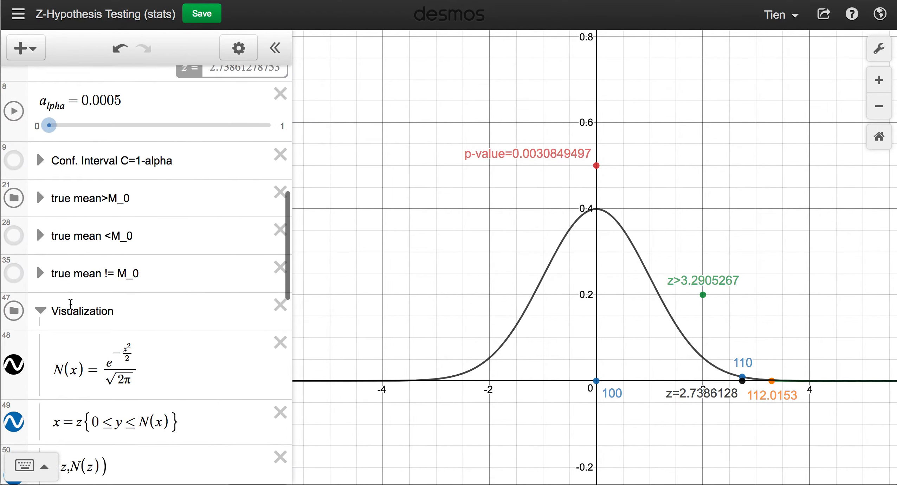
{"action": "scroll", "coordinate": [71, 304], "scroll_direction": "down", "scroll_amount": 1}
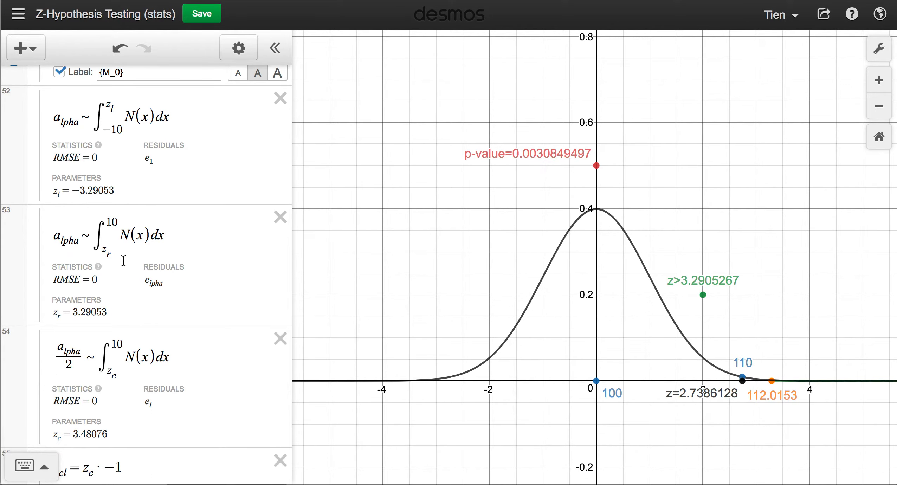
{"action": "scroll", "coordinate": [123, 261], "scroll_direction": "down", "scroll_amount": 1}
{"action": "scroll", "coordinate": [123, 261], "scroll_direction": "up", "scroll_amount": 1}
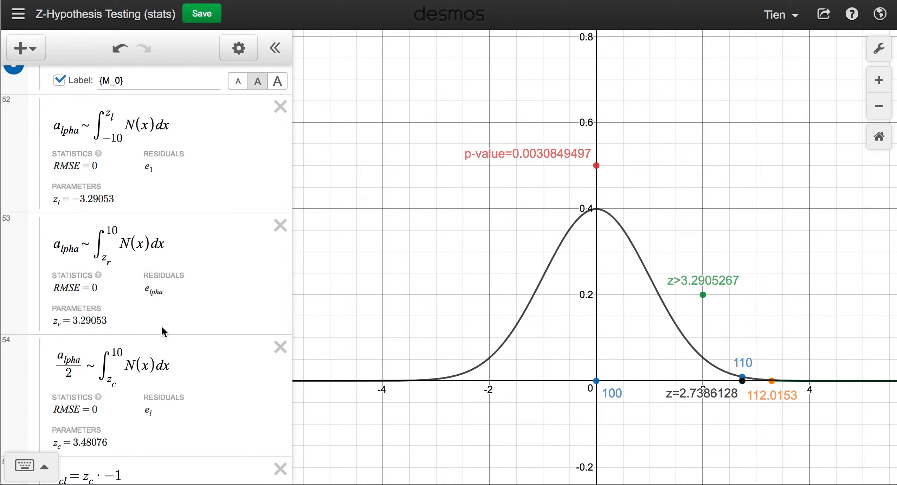
{"action": "scroll", "coordinate": [162, 325], "scroll_direction": "up", "scroll_amount": 15}
{"action": "scroll", "coordinate": [162, 327], "scroll_direction": "up", "scroll_amount": 2}
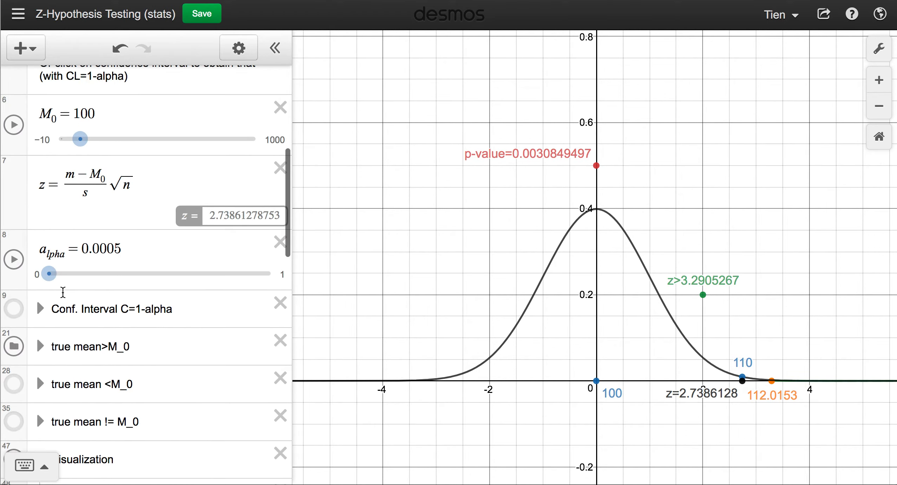
Slide alpha up through 0.001 to 0.01, moving the critical value to z > 2.3263479.
{"action": "left_click_drag", "start_coordinate": [55, 283], "coordinate": [53, 284]}
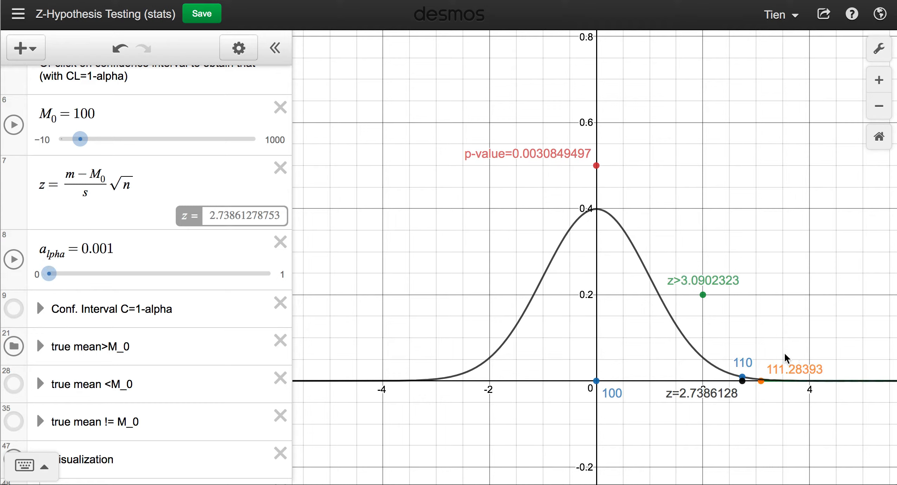
{"action": "left_click_drag", "start_coordinate": [52, 278], "coordinate": [54, 278]}
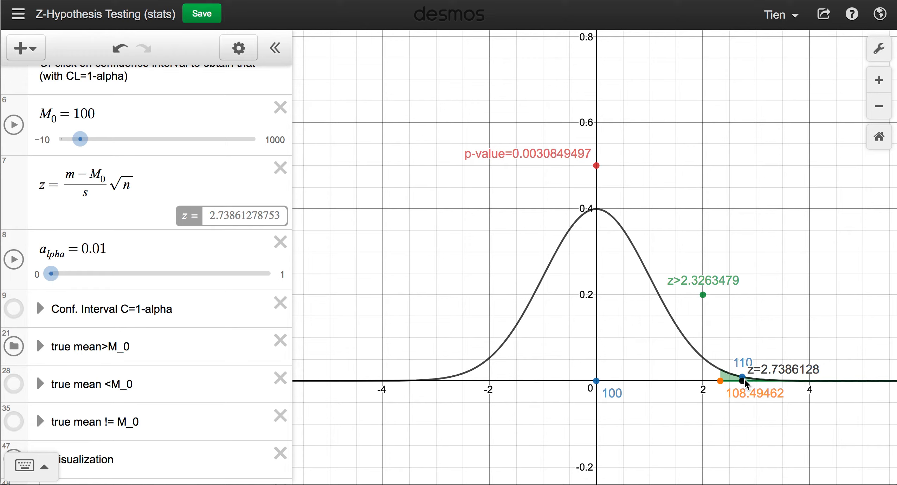
Hide the 'true mean>M_0' folder and show the 'true mean <M_0' folder.
{"action": "scroll", "coordinate": [136, 326], "scroll_direction": "down", "scroll_amount": 5}
{"action": "scroll", "coordinate": [135, 326], "scroll_direction": "down", "scroll_amount": 2}
{"action": "scroll", "coordinate": [135, 326], "scroll_direction": "up", "scroll_amount": 2}
{"action": "scroll", "coordinate": [136, 326], "scroll_direction": "down", "scroll_amount": 6}
{"action": "scroll", "coordinate": [136, 326], "scroll_direction": "up", "scroll_amount": 6}
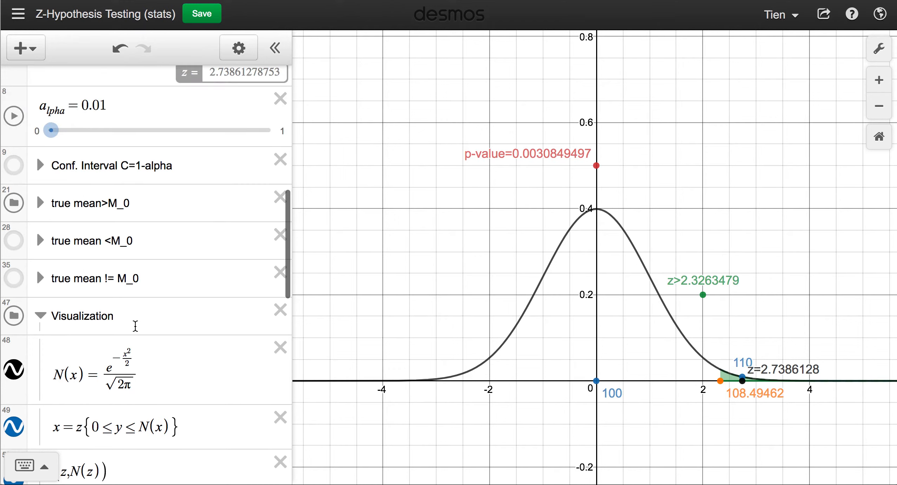
{"action": "left_click", "coordinate": [14, 203]}
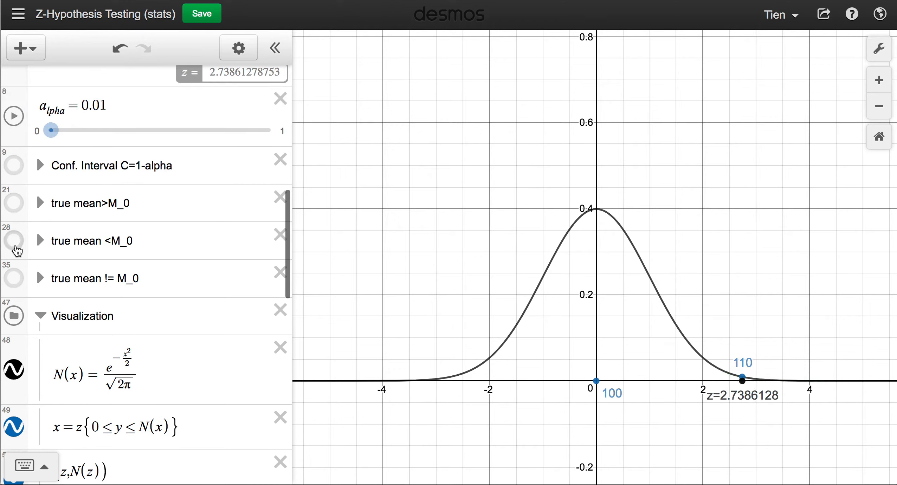
{"action": "left_click", "coordinate": [17, 246]}
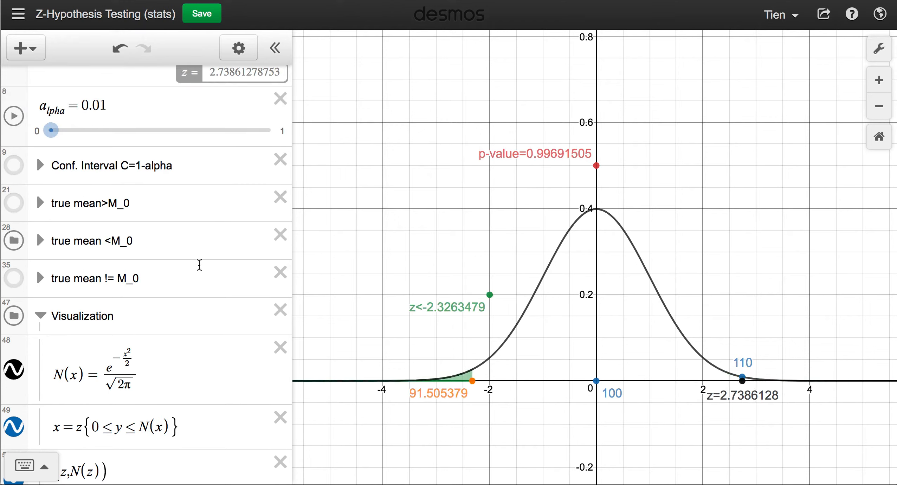
Review the left-tailed results: p-value 0.99691505, rejection region z < −2.3263479, critical mean 91.505379.
{"action": "scroll", "coordinate": [199, 266], "scroll_direction": "down", "scroll_amount": 10}
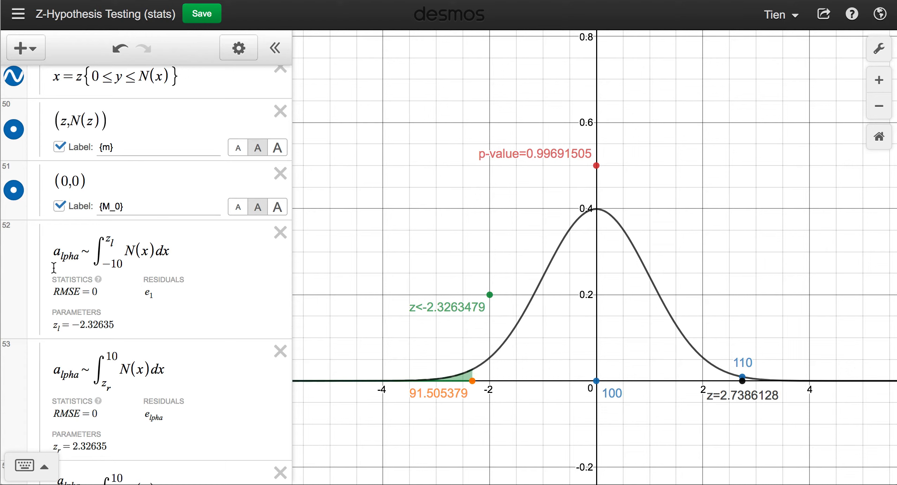
{"action": "scroll", "coordinate": [119, 273], "scroll_direction": "up", "scroll_amount": 8}
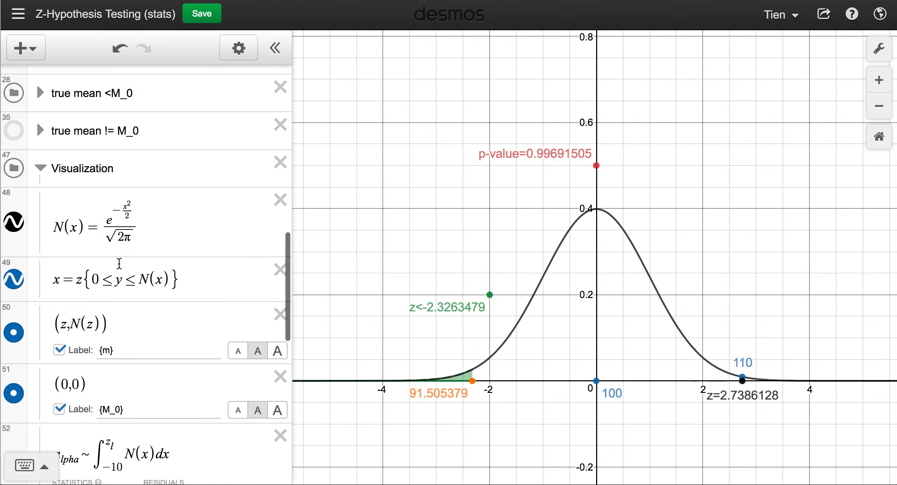
{"action": "scroll", "coordinate": [119, 262], "scroll_direction": "down", "scroll_amount": 10}
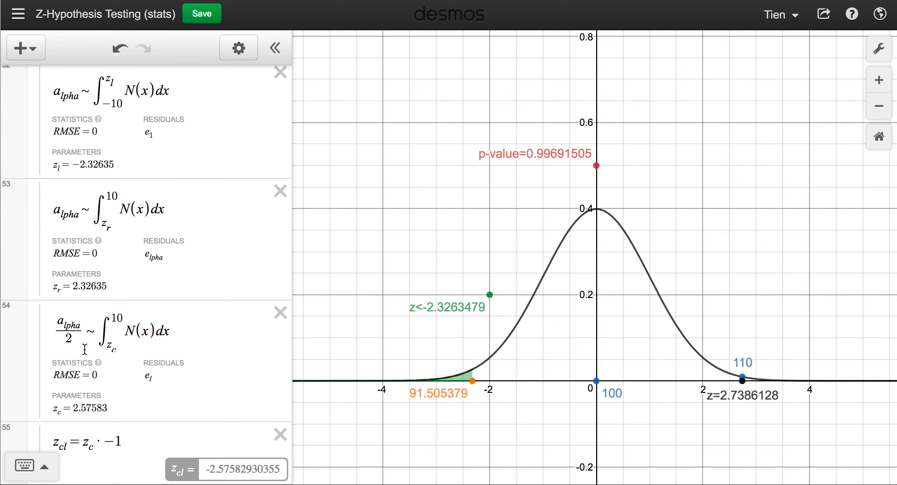
{"action": "scroll", "coordinate": [147, 372], "scroll_direction": "up", "scroll_amount": 1}
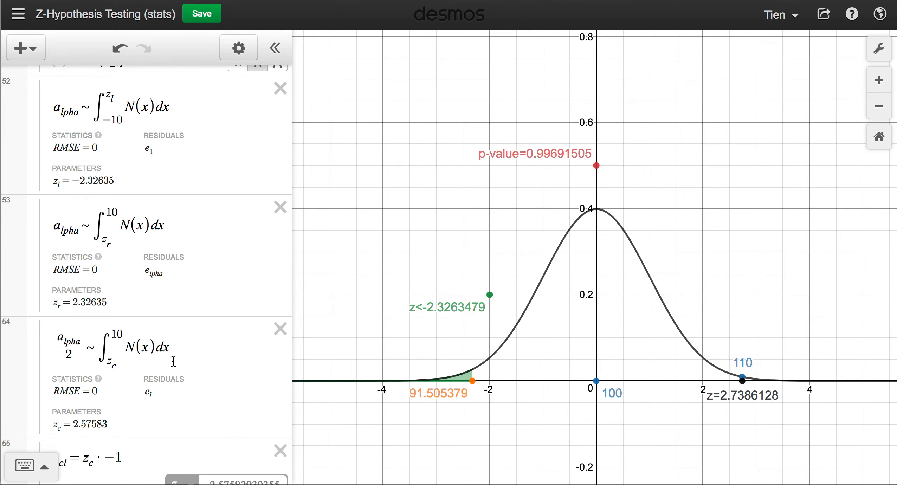
{"action": "scroll", "coordinate": [167, 361], "scroll_direction": "down", "scroll_amount": 3}
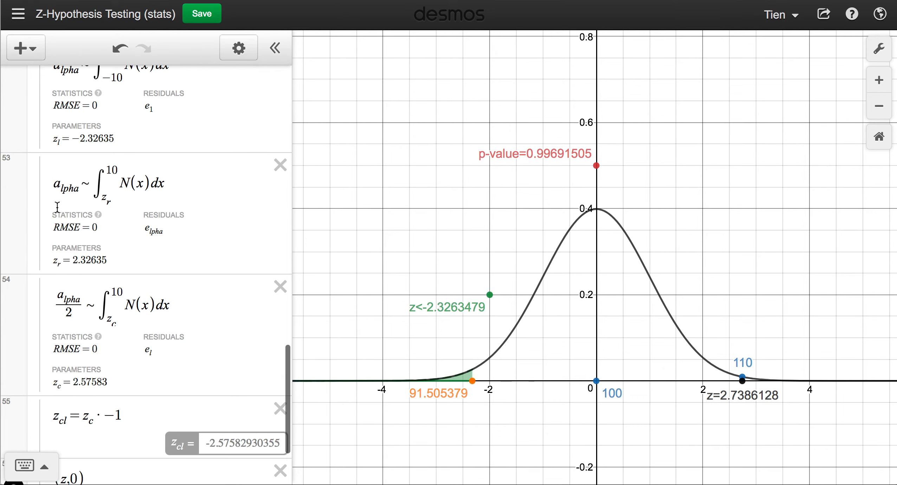
{"action": "scroll", "coordinate": [57, 208], "scroll_direction": "up", "scroll_amount": 3}
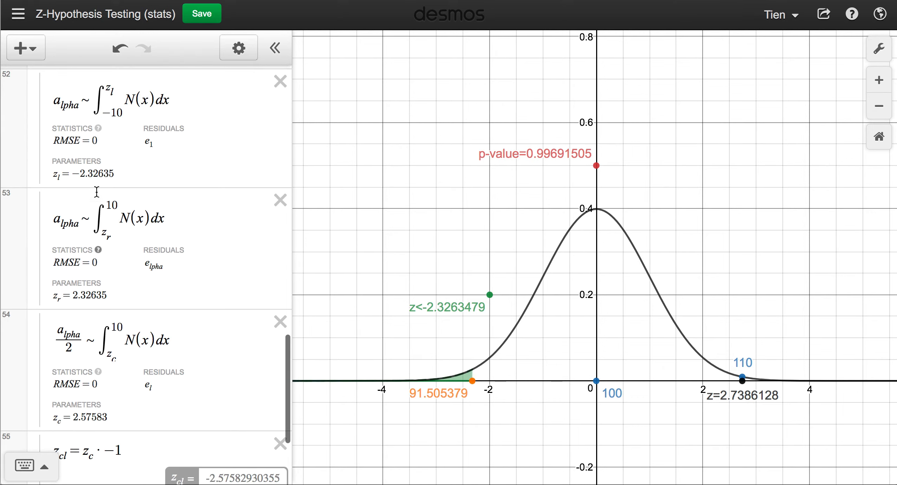
{"action": "scroll", "coordinate": [85, 131], "scroll_direction": "up", "scroll_amount": 5}
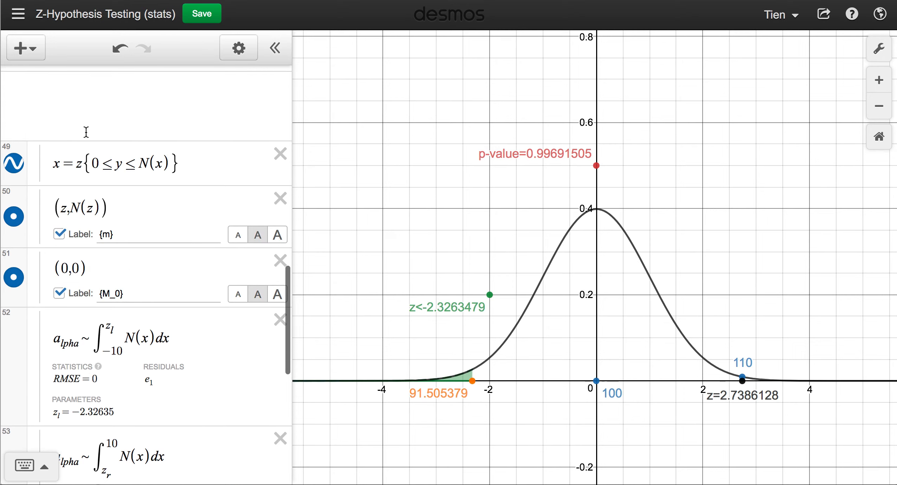
{"action": "scroll", "coordinate": [37, 241], "scroll_direction": "up", "scroll_amount": 9}
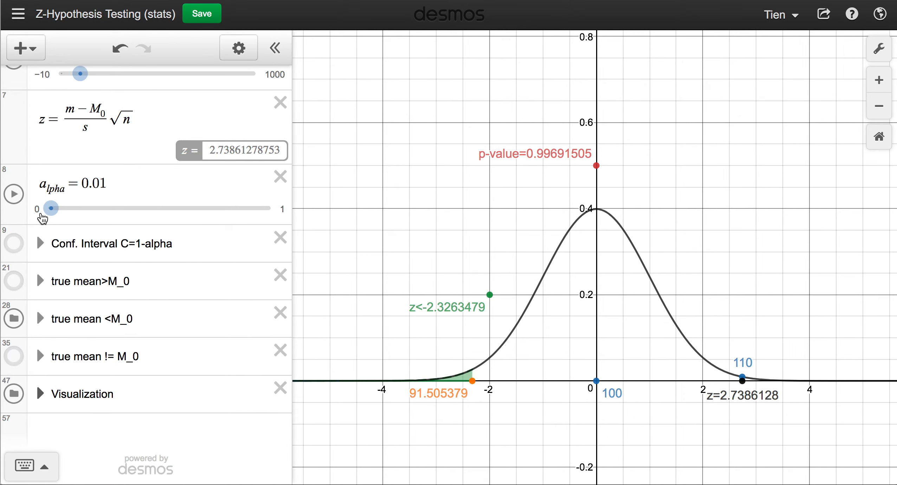
{"action": "left_click", "coordinate": [44, 215]}
Expand the 'true mean != M_0' folder, look over its expressions, then collapse it.
{"action": "left_click", "coordinate": [38, 358]}
{"action": "scroll", "coordinate": [37, 366], "scroll_direction": "down", "scroll_amount": 10}
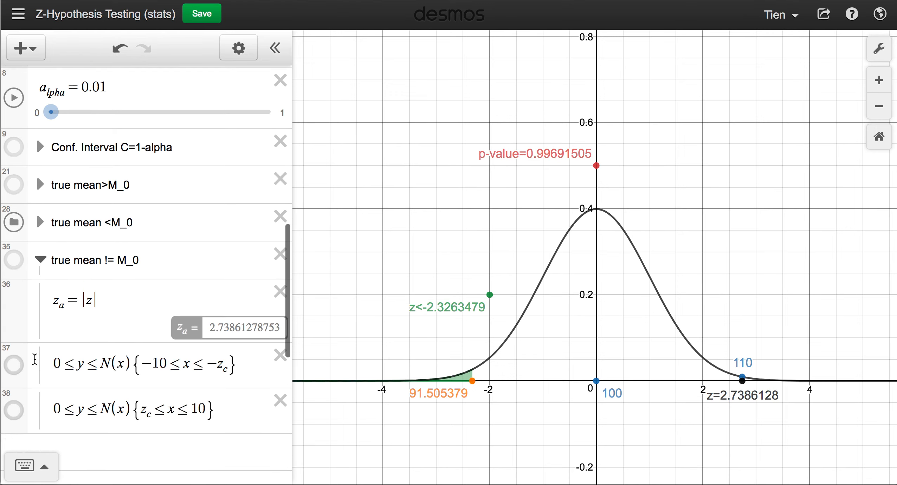
{"action": "scroll", "coordinate": [162, 345], "scroll_direction": "down", "scroll_amount": 3}
{"action": "scroll", "coordinate": [160, 338], "scroll_direction": "up", "scroll_amount": 10}
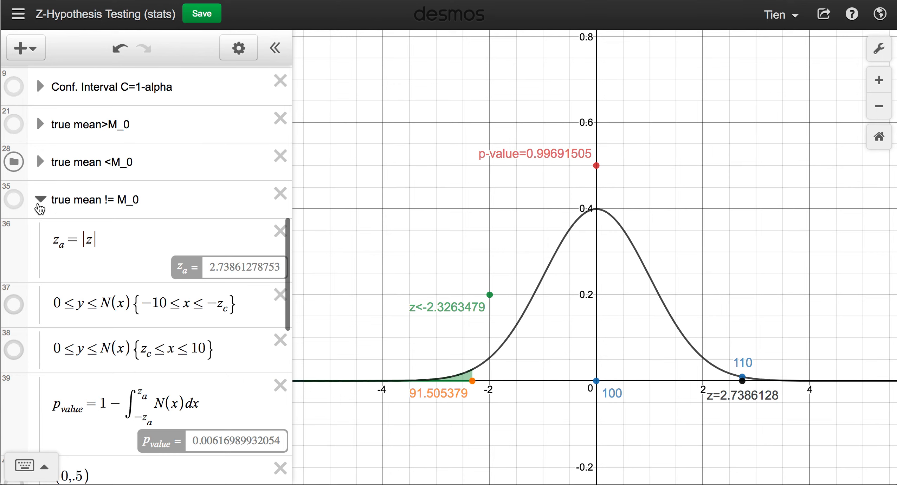
{"action": "left_click", "coordinate": [41, 199]}
Expand the Visualization group to show its curve, point and integral expressions.
{"action": "left_click", "coordinate": [41, 393]}
{"action": "scroll", "coordinate": [44, 396], "scroll_direction": "down", "scroll_amount": 12}
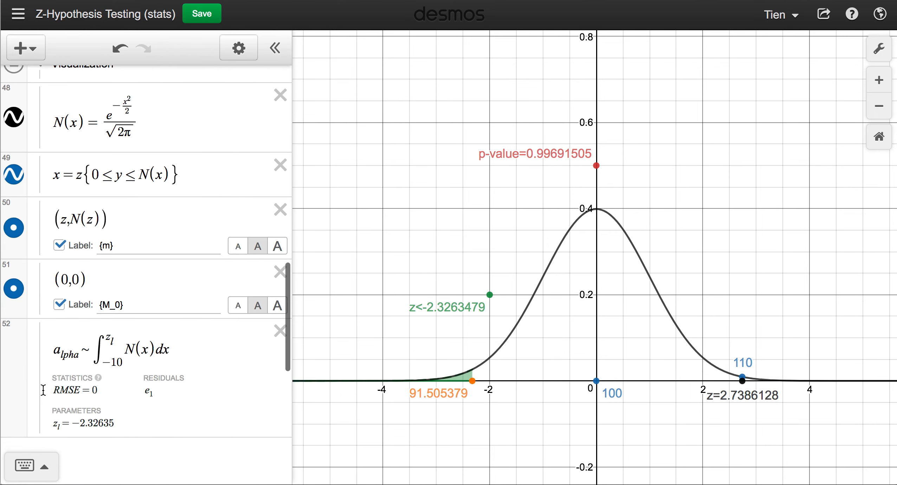
{"action": "scroll", "coordinate": [105, 375], "scroll_direction": "up", "scroll_amount": 3}
{"action": "scroll", "coordinate": [104, 375], "scroll_direction": "up", "scroll_amount": 3}
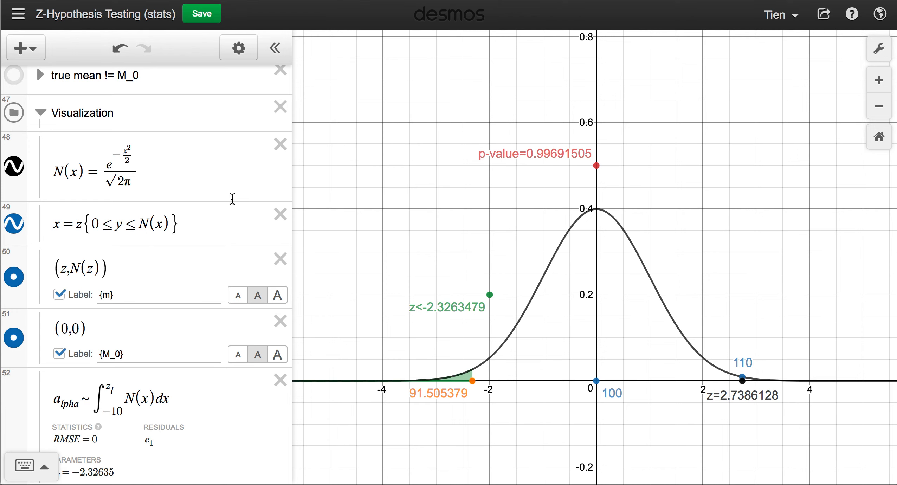
{"action": "scroll", "coordinate": [233, 199], "scroll_direction": "down", "scroll_amount": 5}
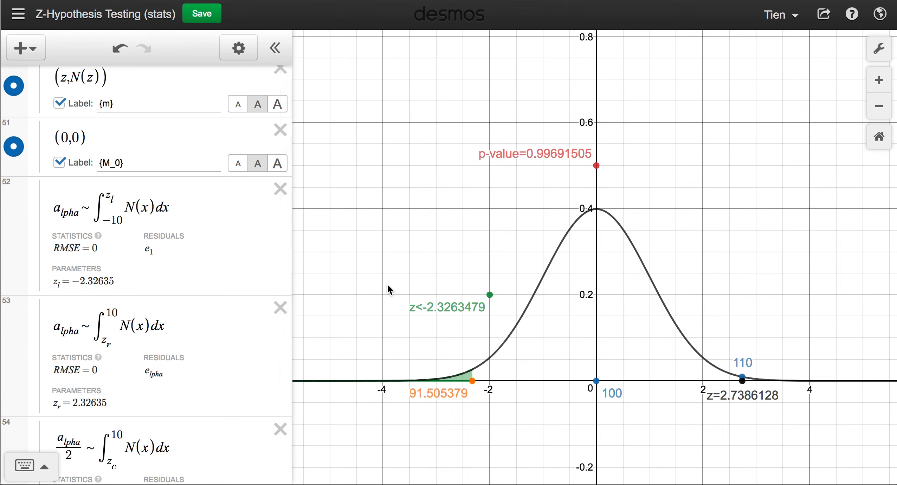